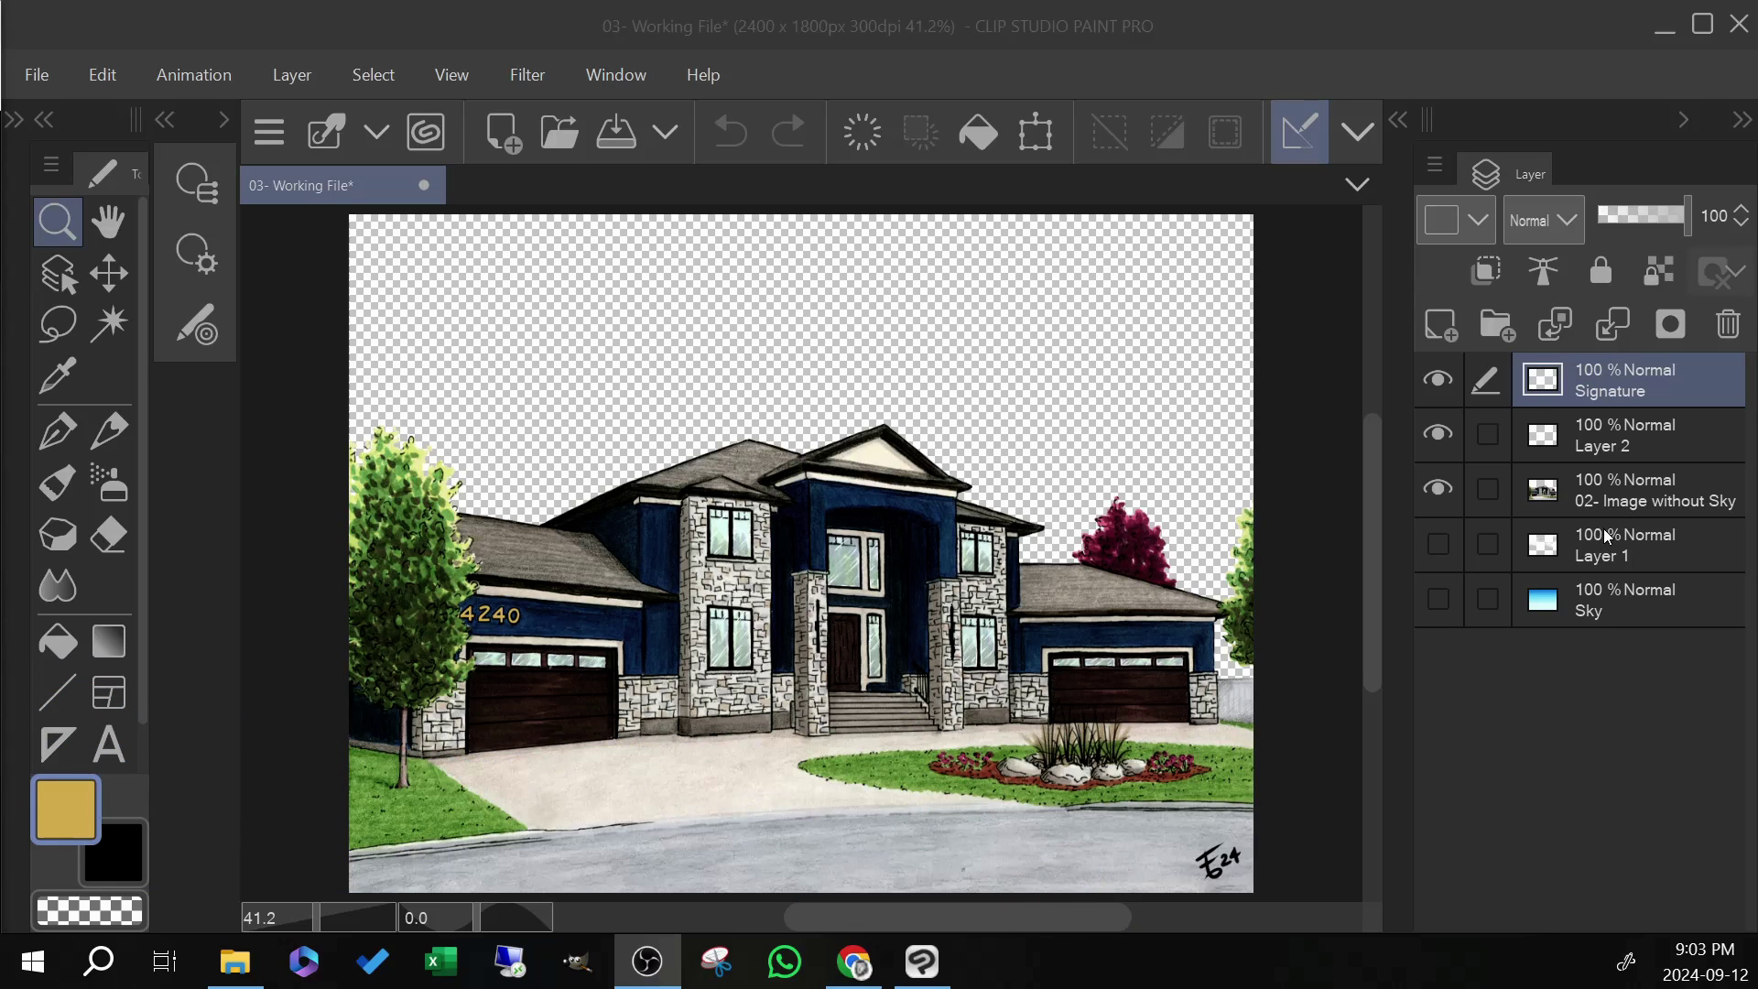
Add a new raster layer above Layer 1 and name it Sky
{"action": "double_click", "coordinate": [1645, 538]}
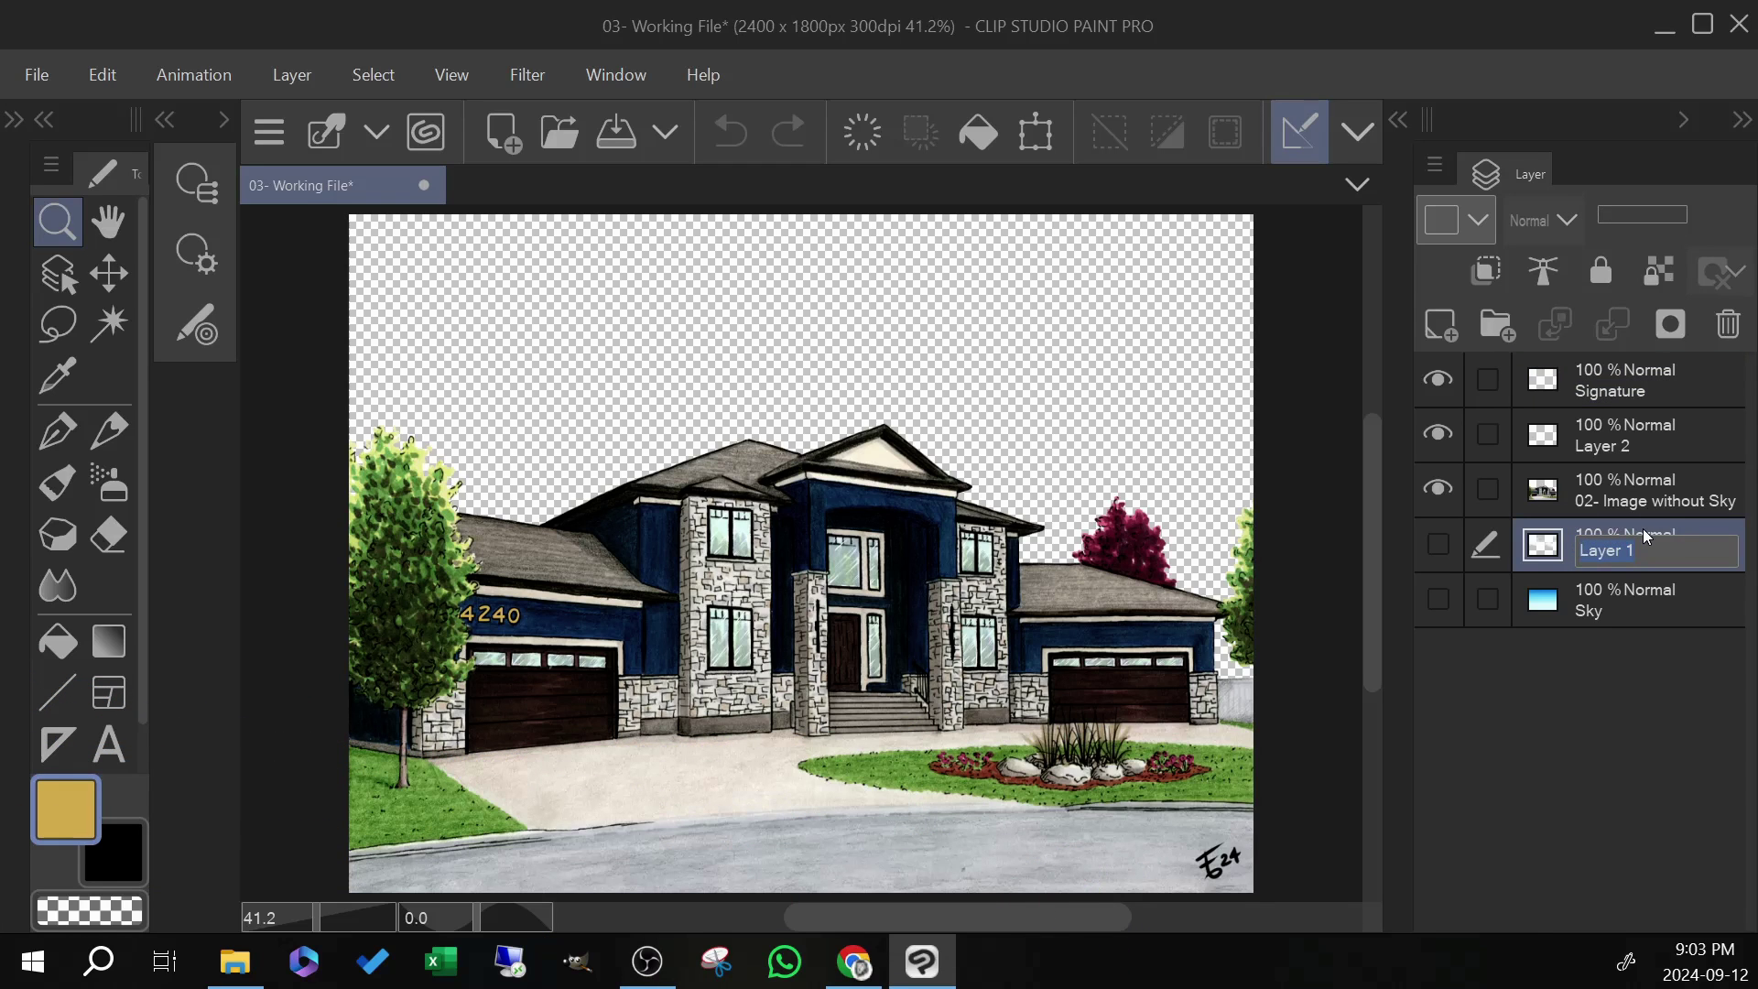
{"action": "left_click", "coordinate": [1465, 339]}
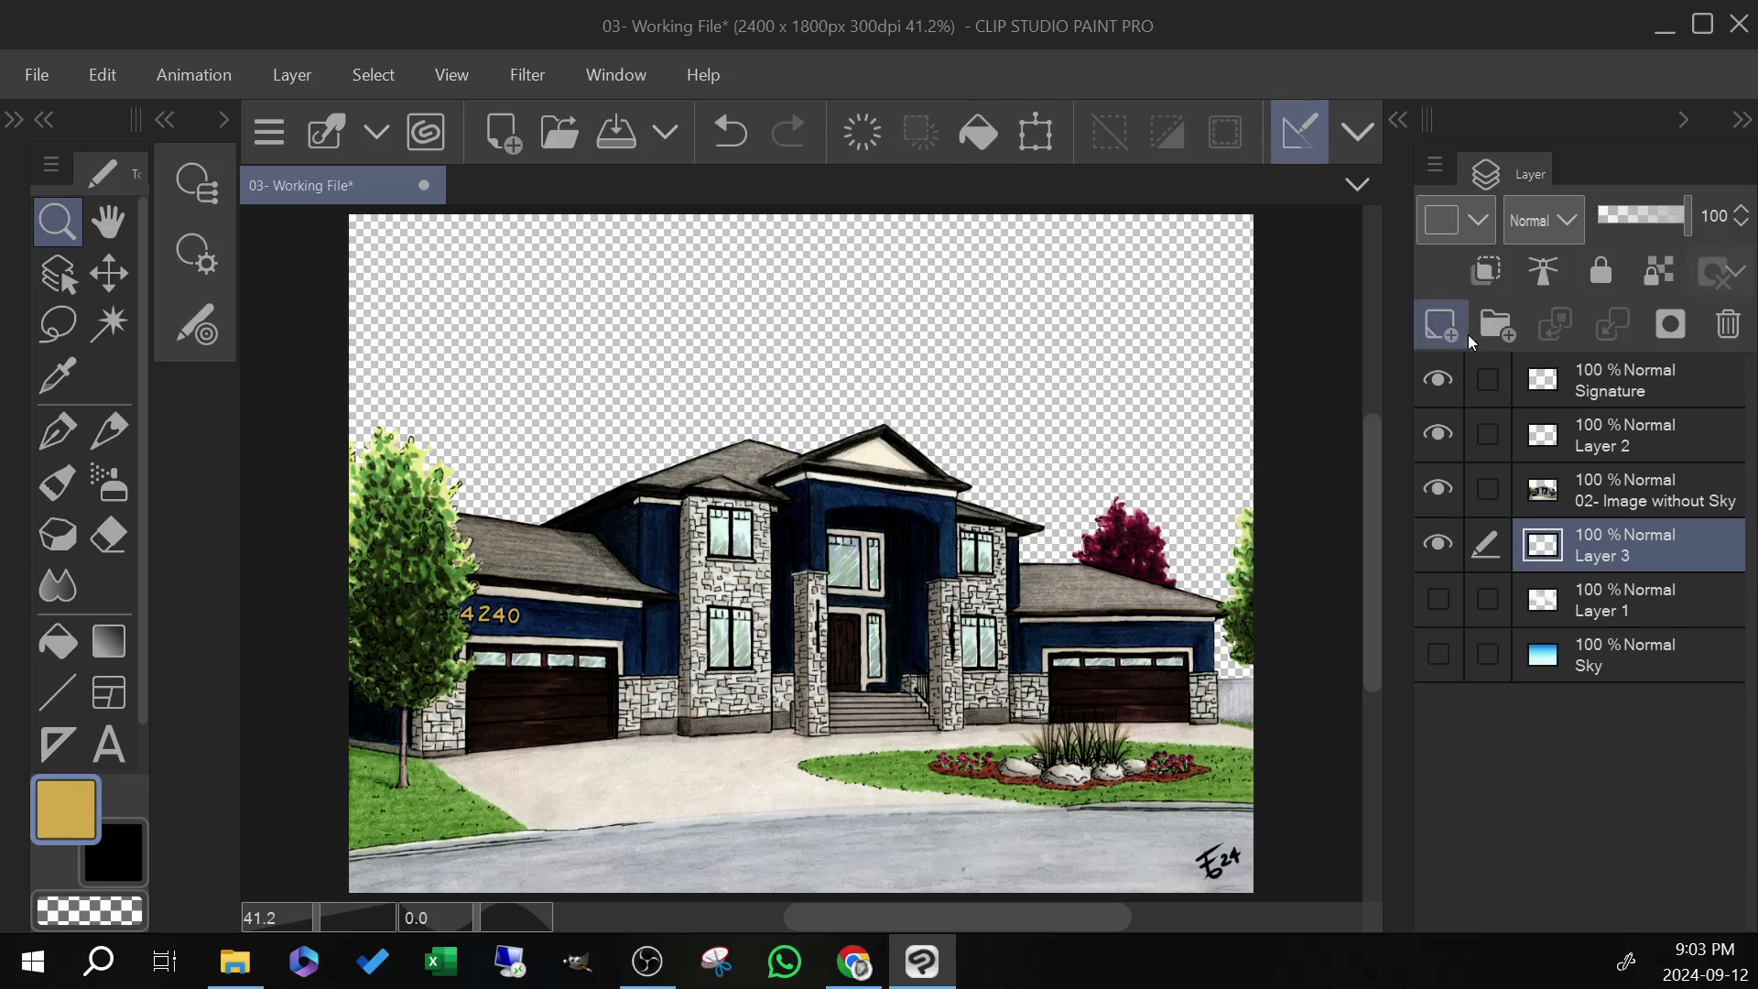
{"action": "double_click", "coordinate": [1615, 560]}
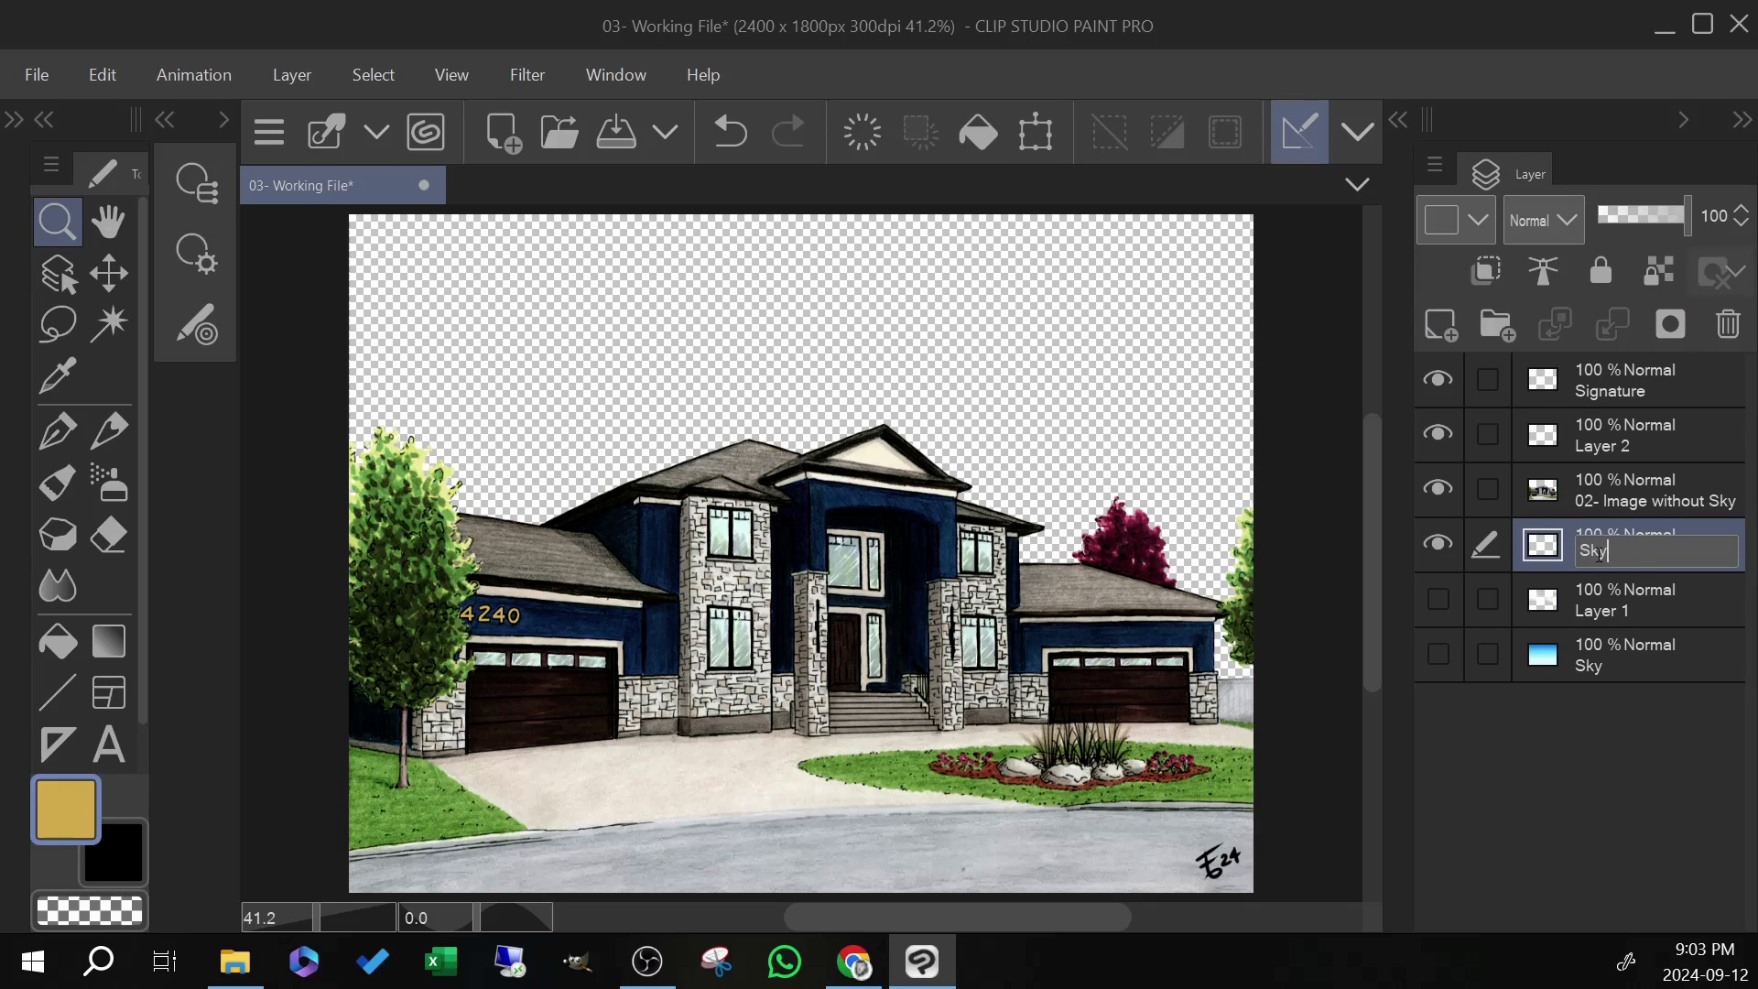
{"action": "key", "text": "Return"}
Add a second new layer above Sky and name it Clouds
{"action": "left_click", "coordinate": [1440, 325]}
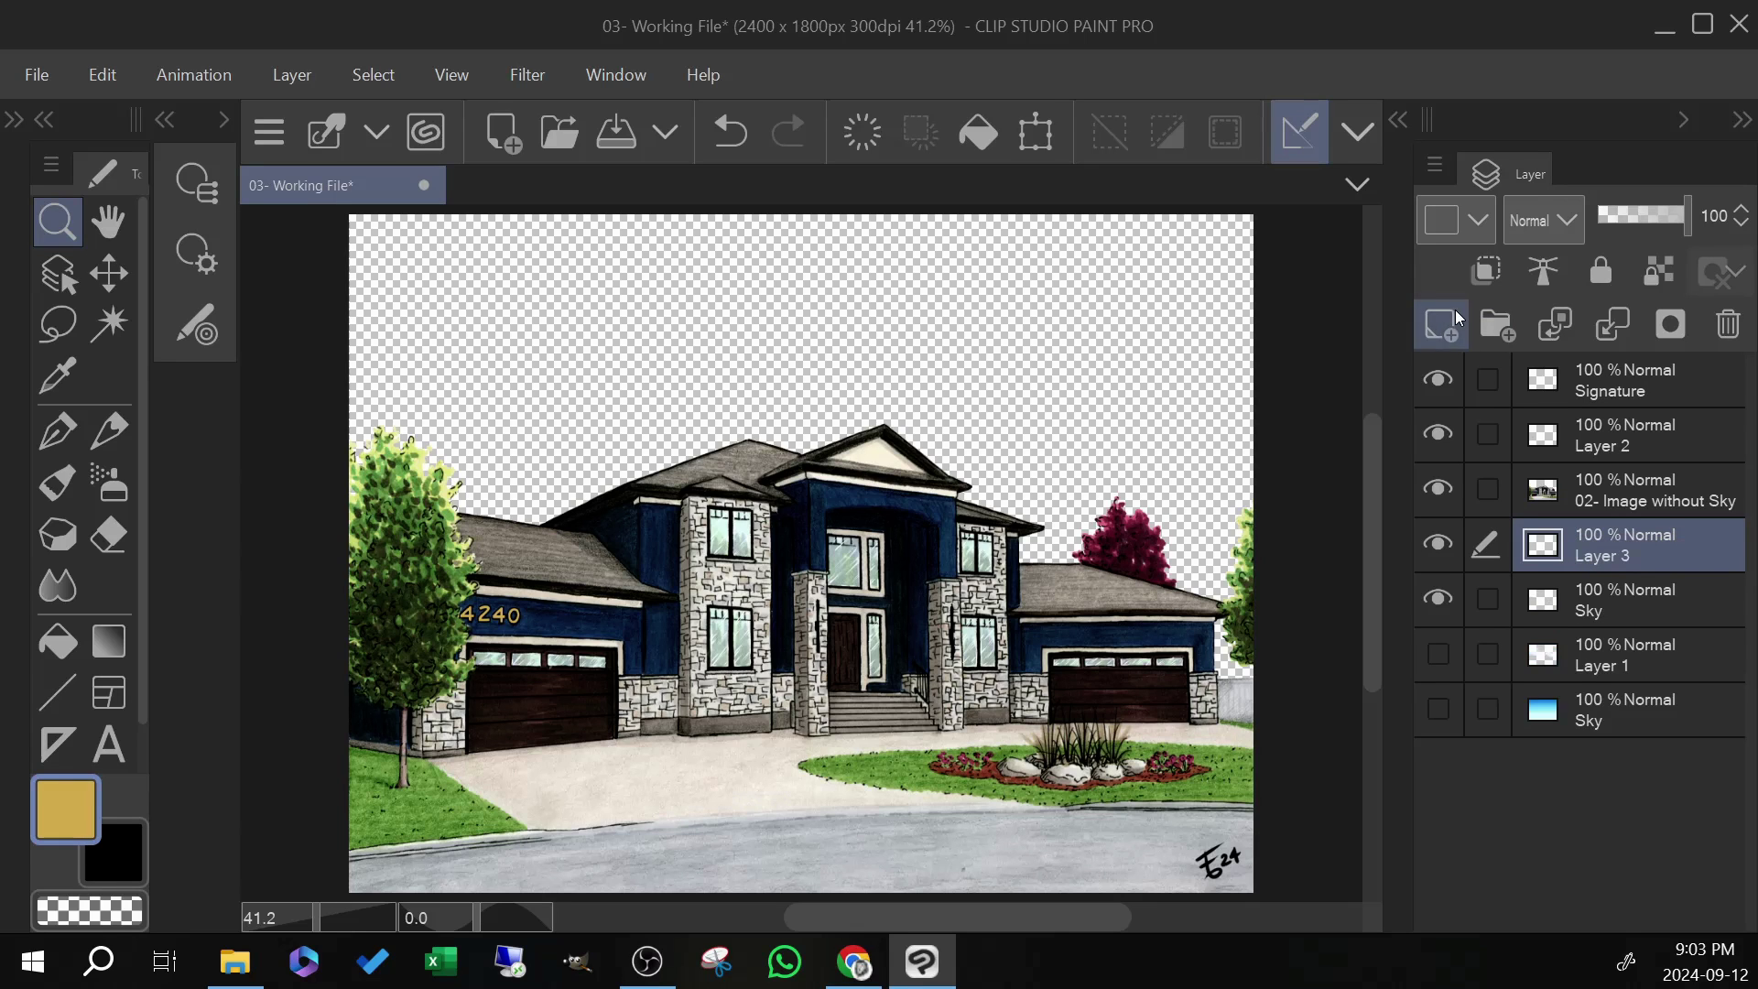
{"action": "double_click", "coordinate": [1616, 560]}
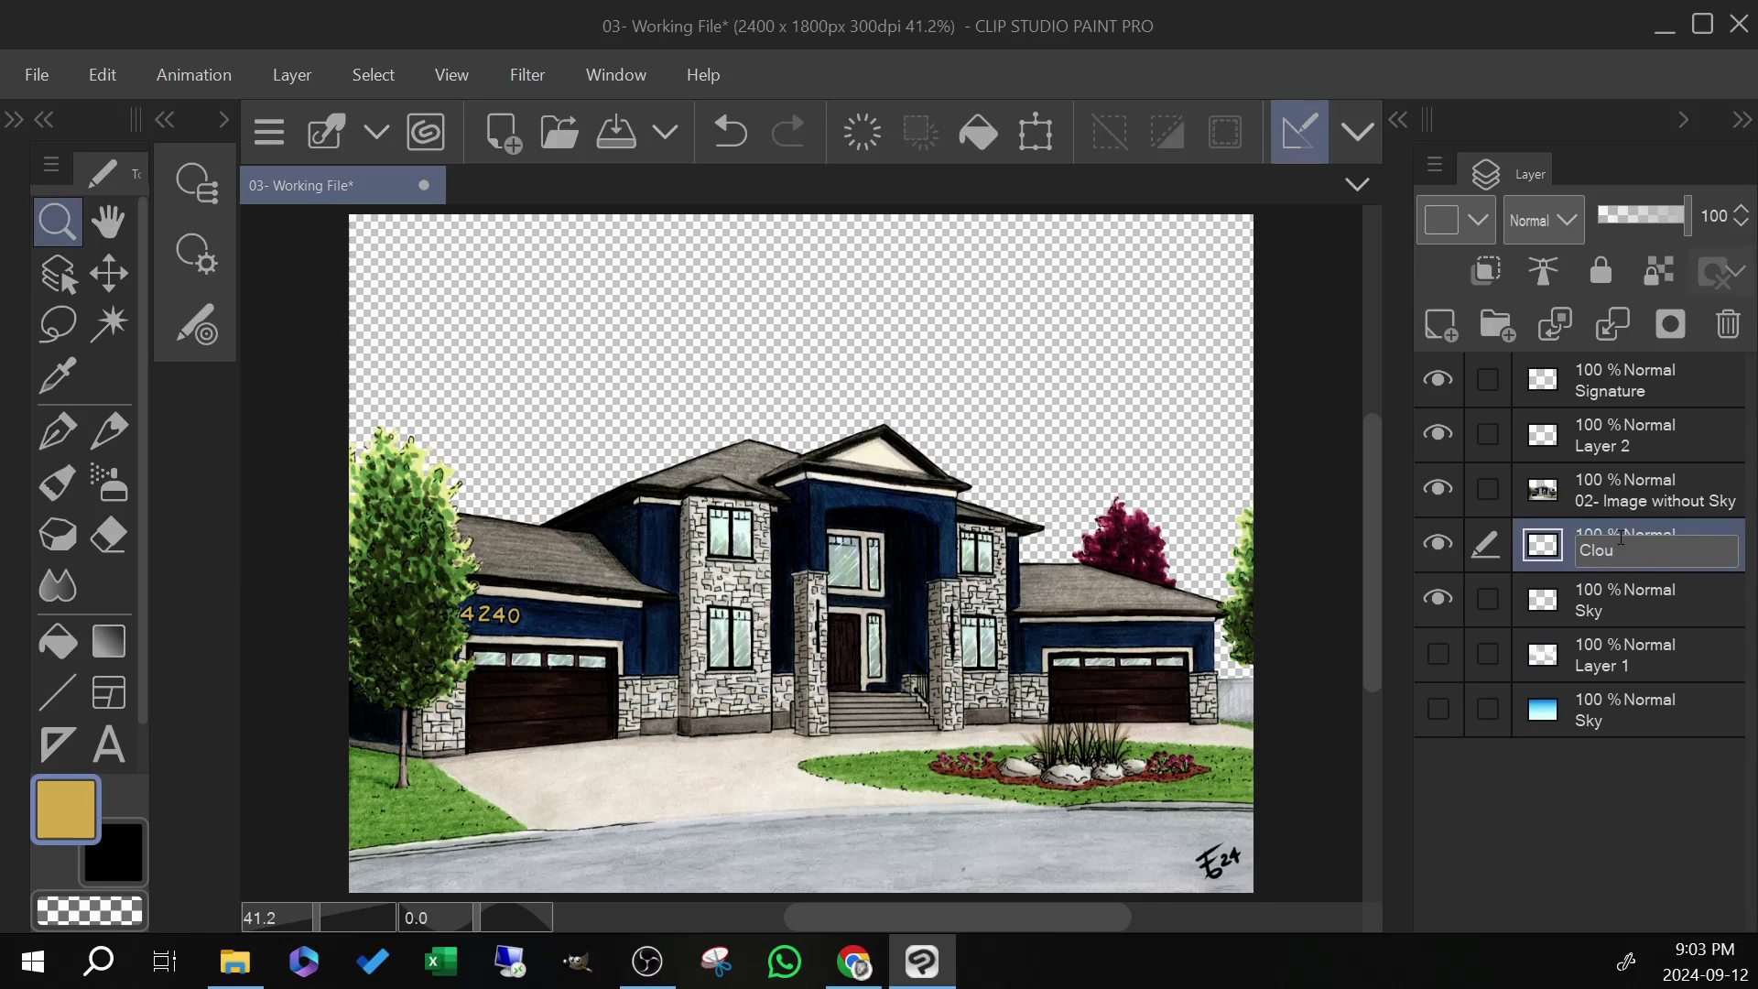
{"action": "key", "text": "Return"}
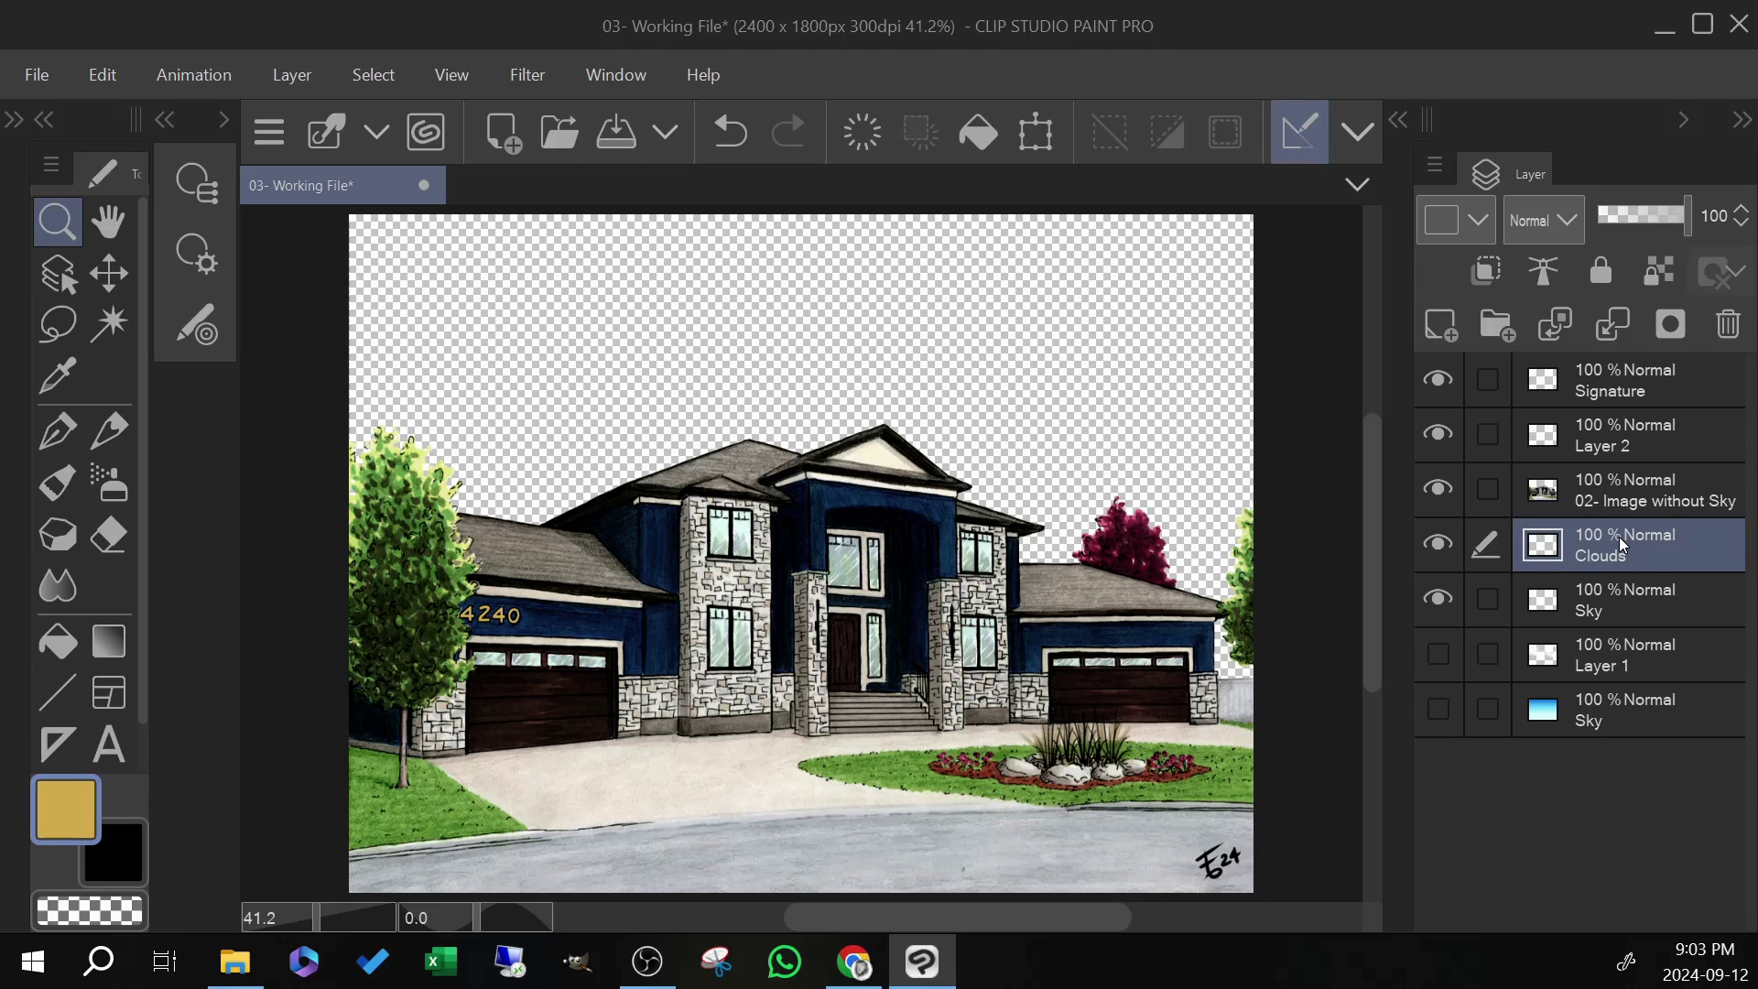
Make the Sky layer the active painting layer
{"action": "key", "text": "alt+Tab"}
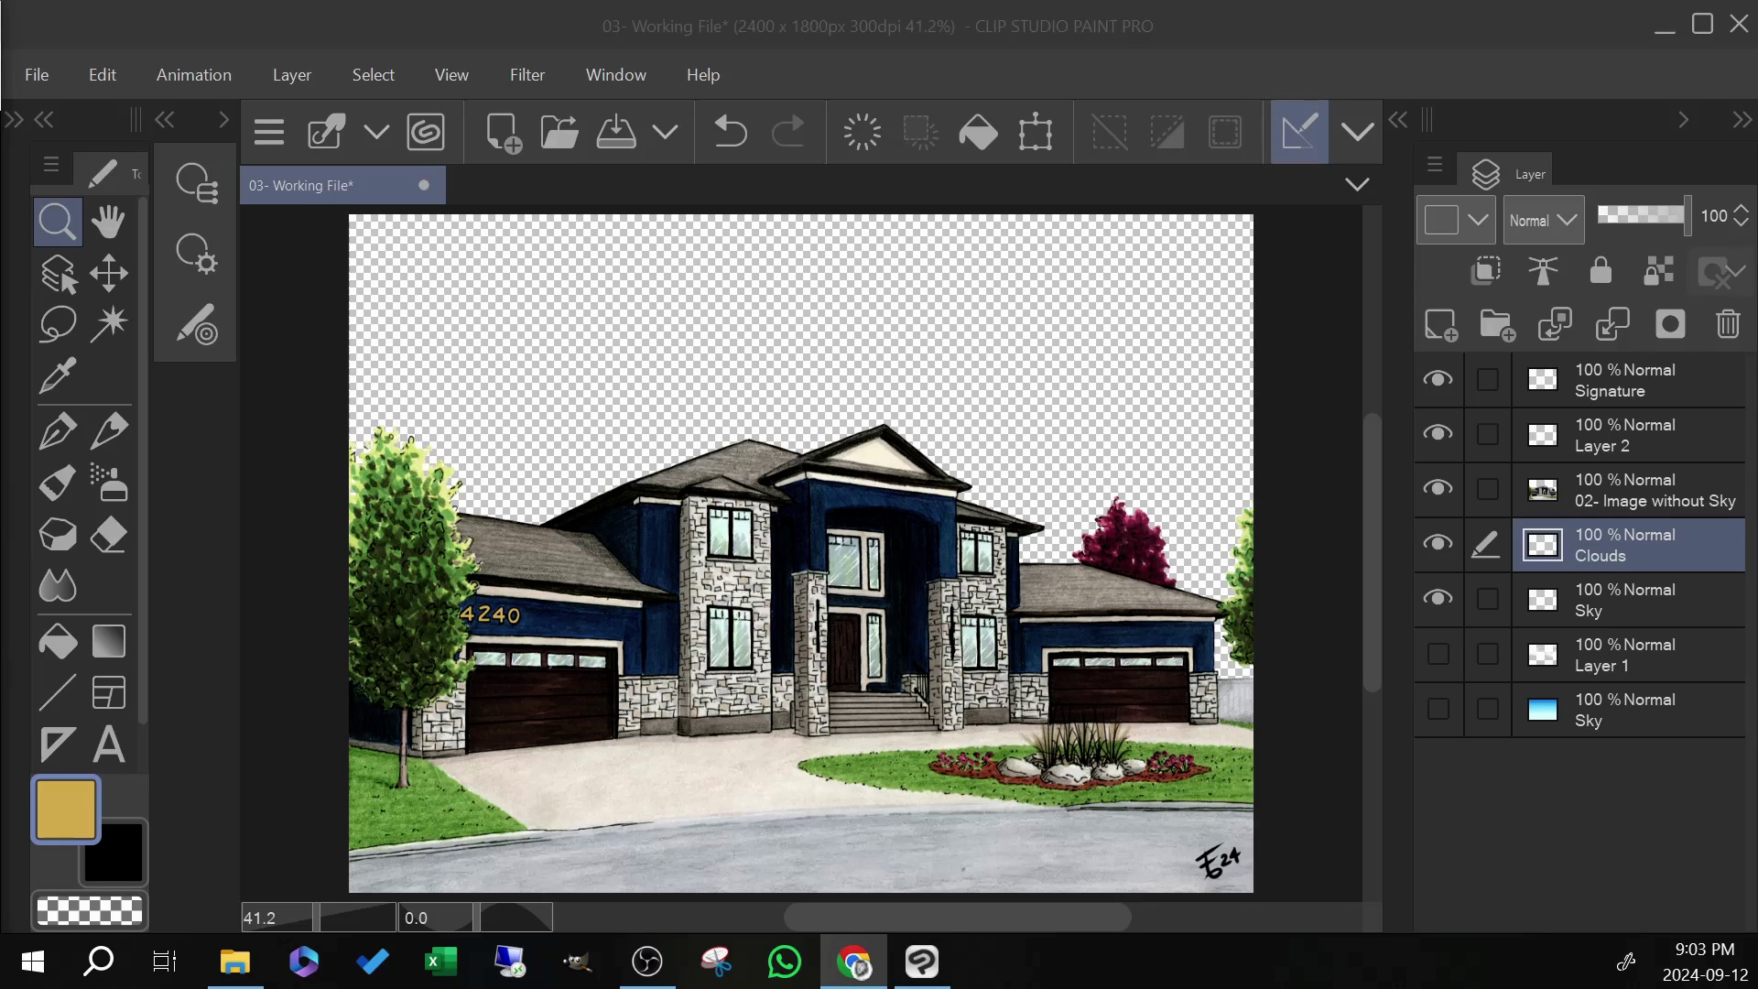
{"action": "key", "text": "alt+Tab"}
{"action": "left_click", "coordinate": [1626, 600]}
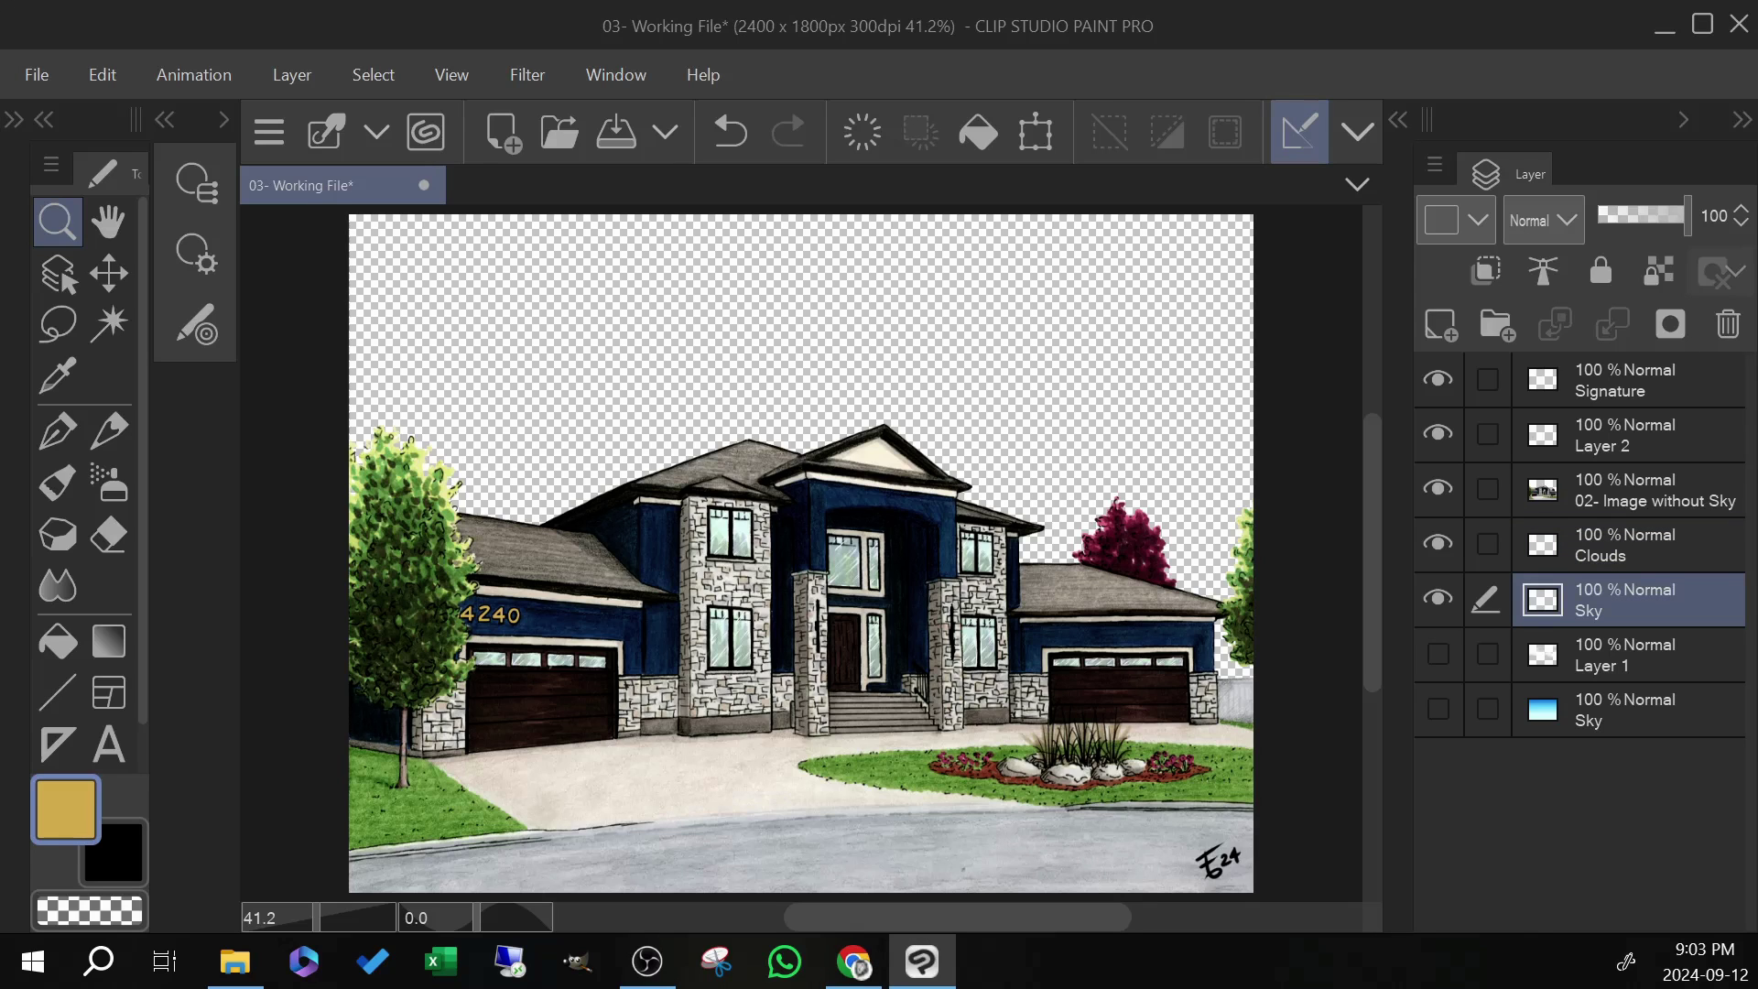
{"action": "left_click", "coordinate": [225, 117]}
Fill the Sky layer with the Midday sky gradient, dragged from the canvas top downward
{"action": "left_click", "coordinate": [108, 641]}
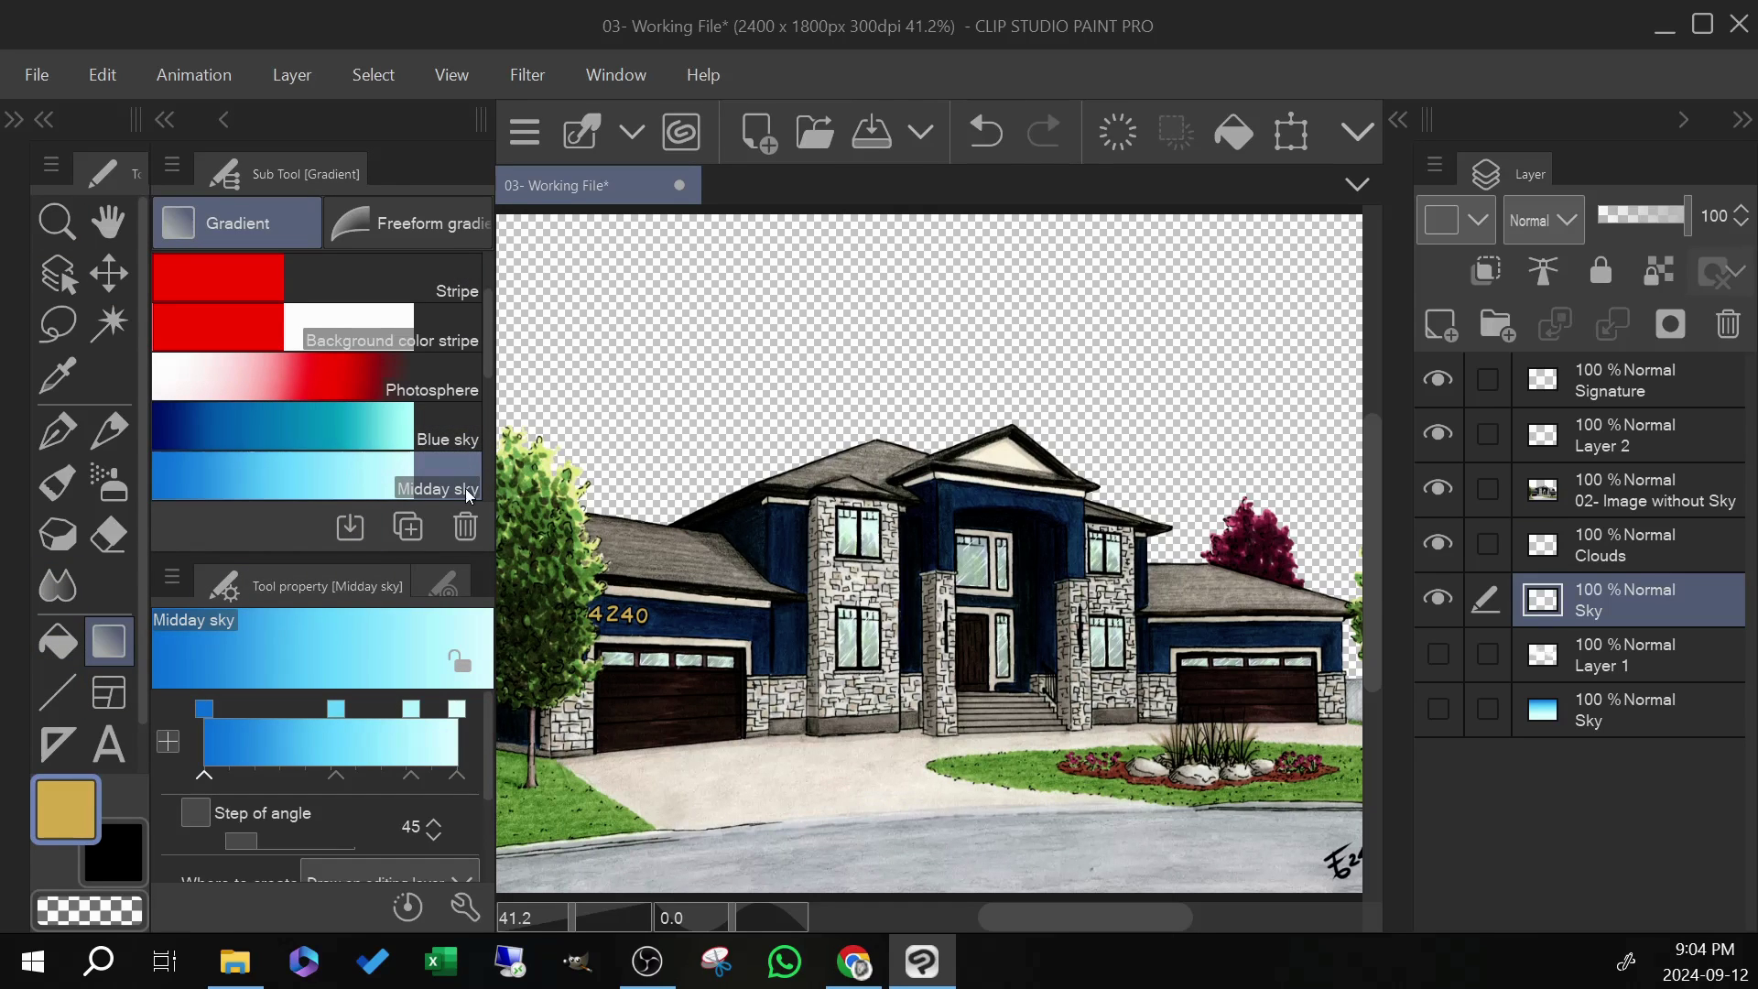
{"action": "mouse_move", "coordinate": [486, 355]}
{"action": "left_mouse_down"}
{"action": "mouse_move", "coordinate": [485, 459]}
{"action": "mouse_move", "coordinate": [480, 358]}
{"action": "left_mouse_up"}
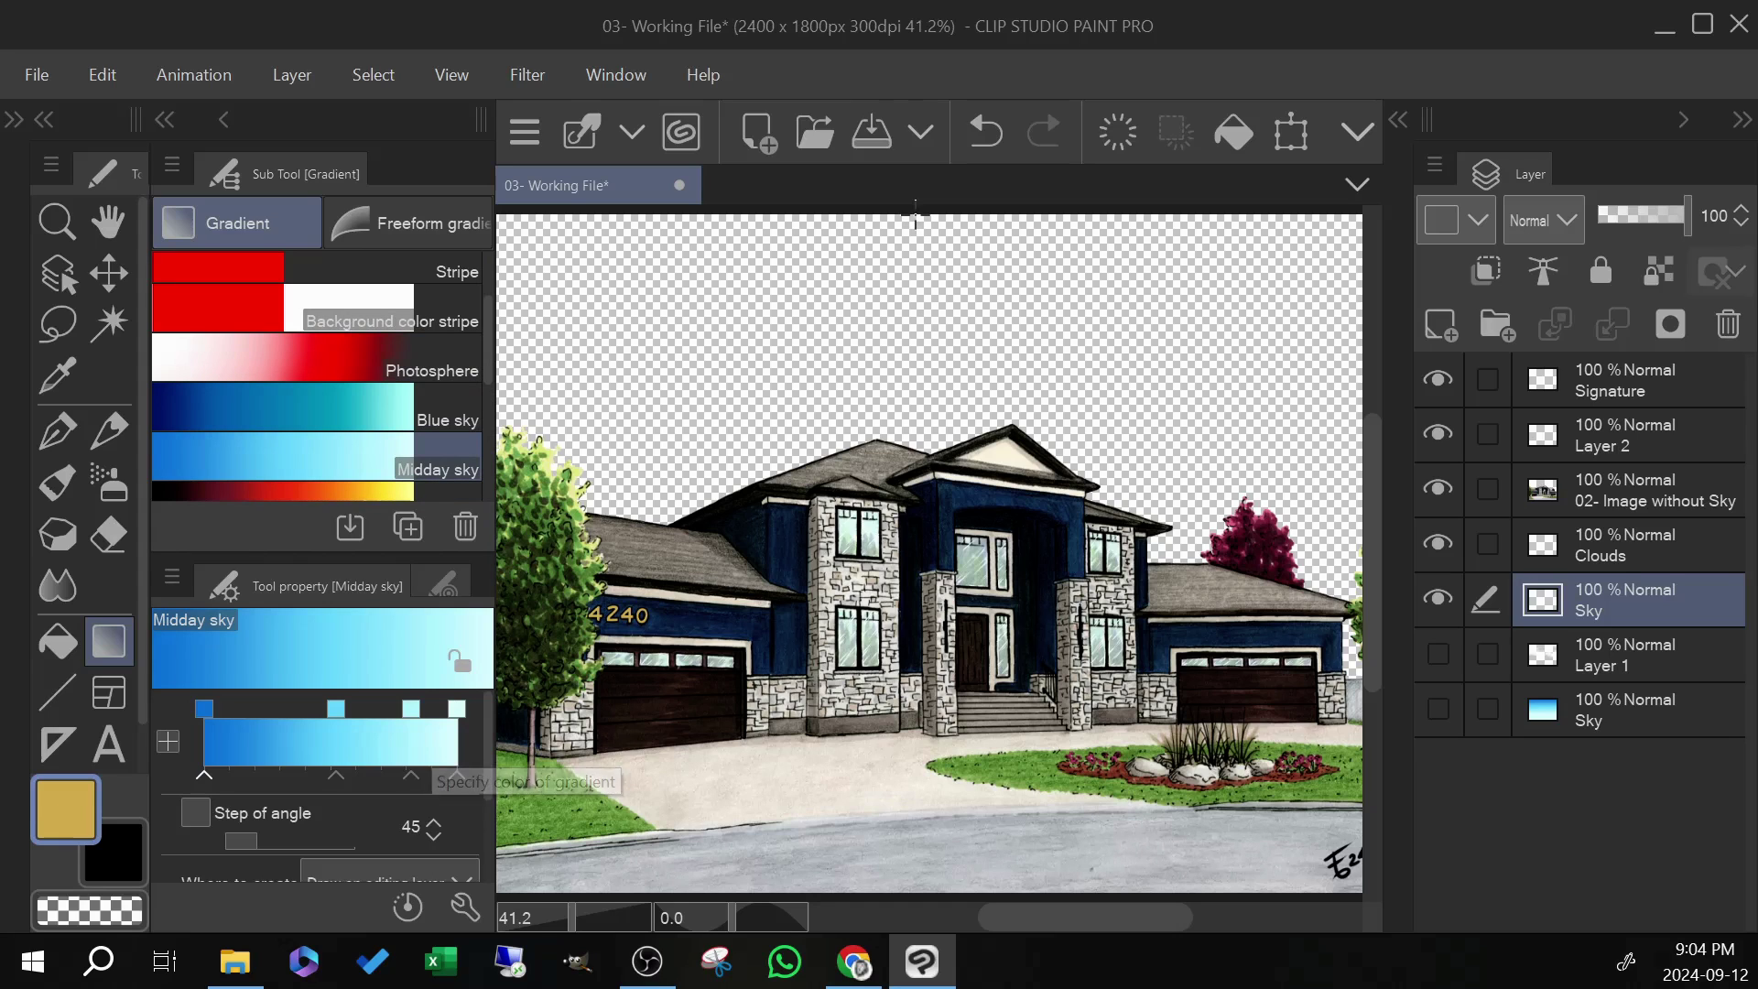
{"action": "left_click_drag", "start_coordinate": [917, 233], "coordinate": [919, 701]}
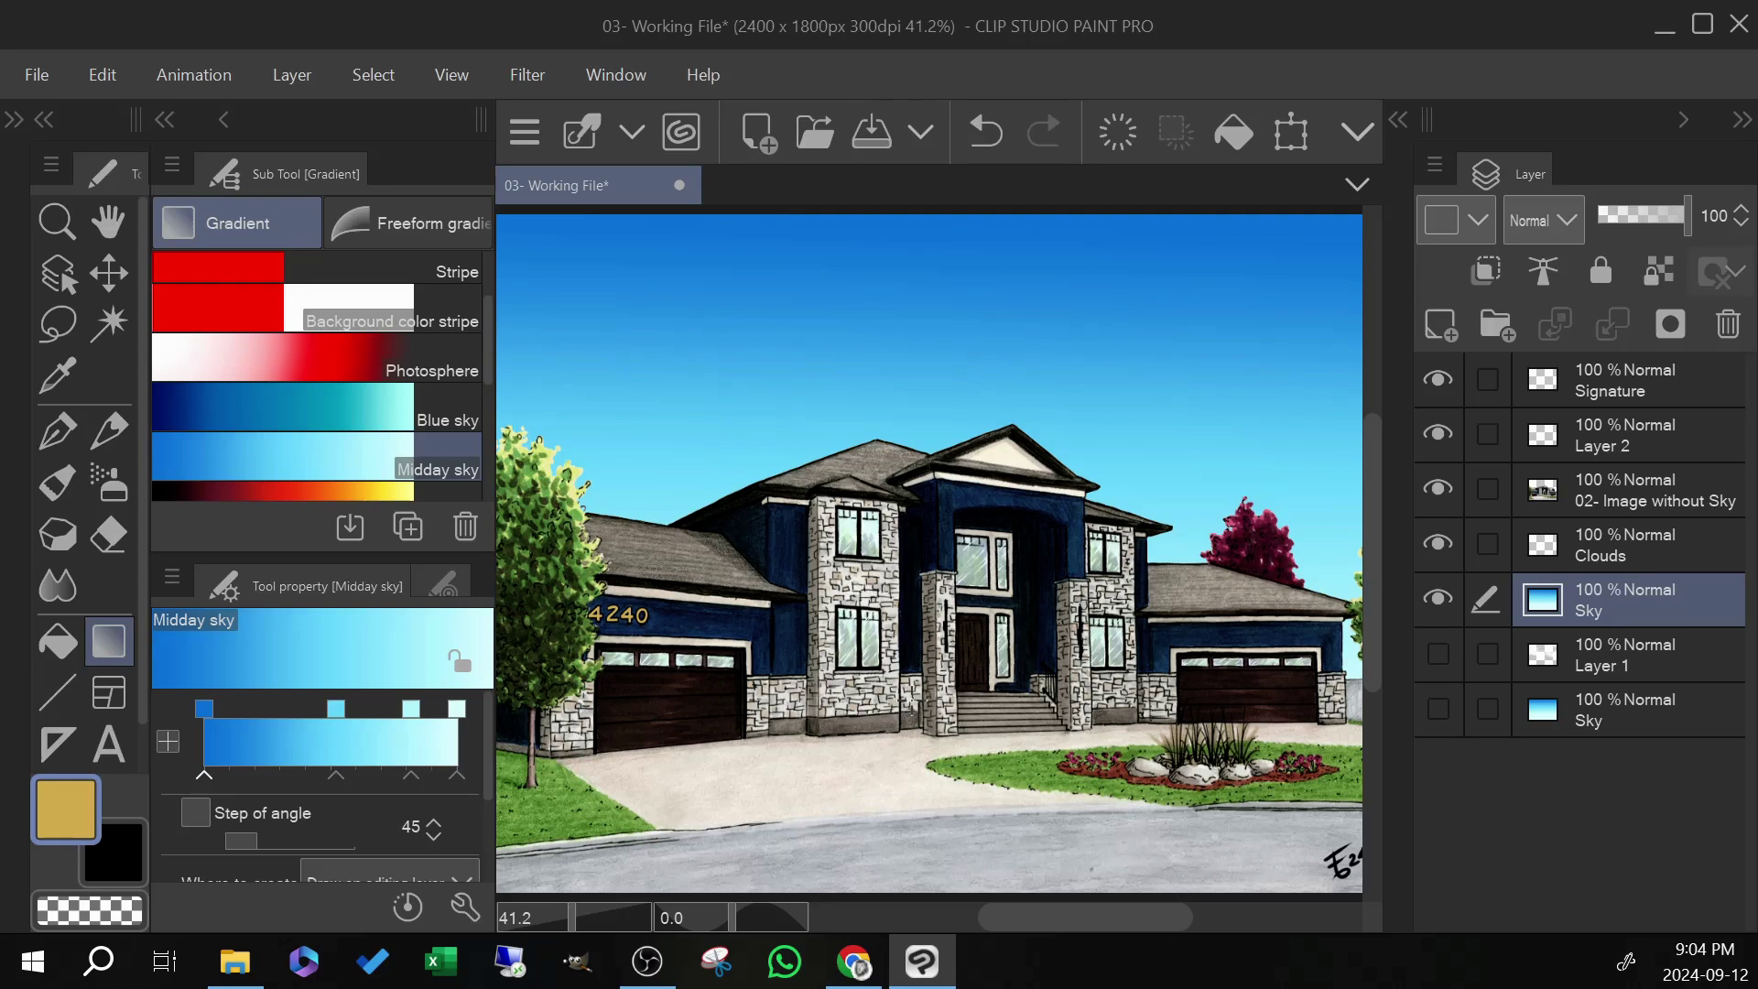
{"action": "left_click", "coordinate": [56, 240]}
{"action": "scroll", "coordinate": [980, 507], "scroll_direction": "down", "scroll_amount": 1}
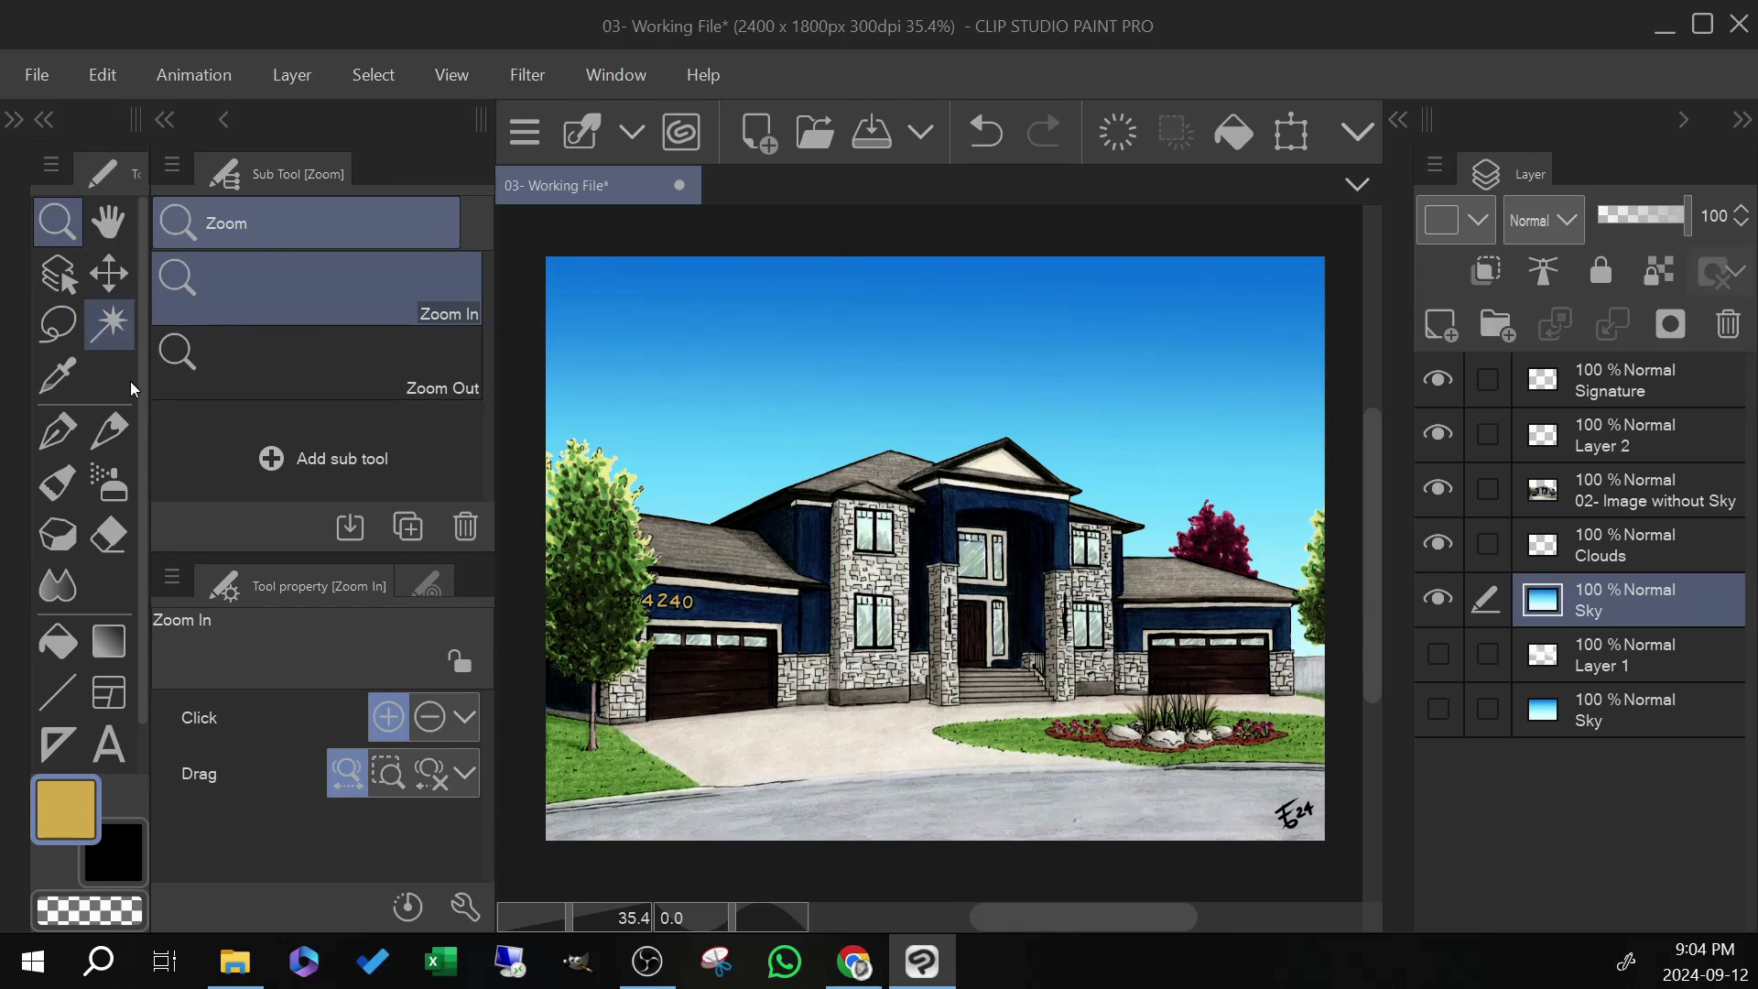
Redraw the Midday sky gradient further down for deeper blue, then make Clouds the active layer
{"action": "left_click", "coordinate": [108, 641]}
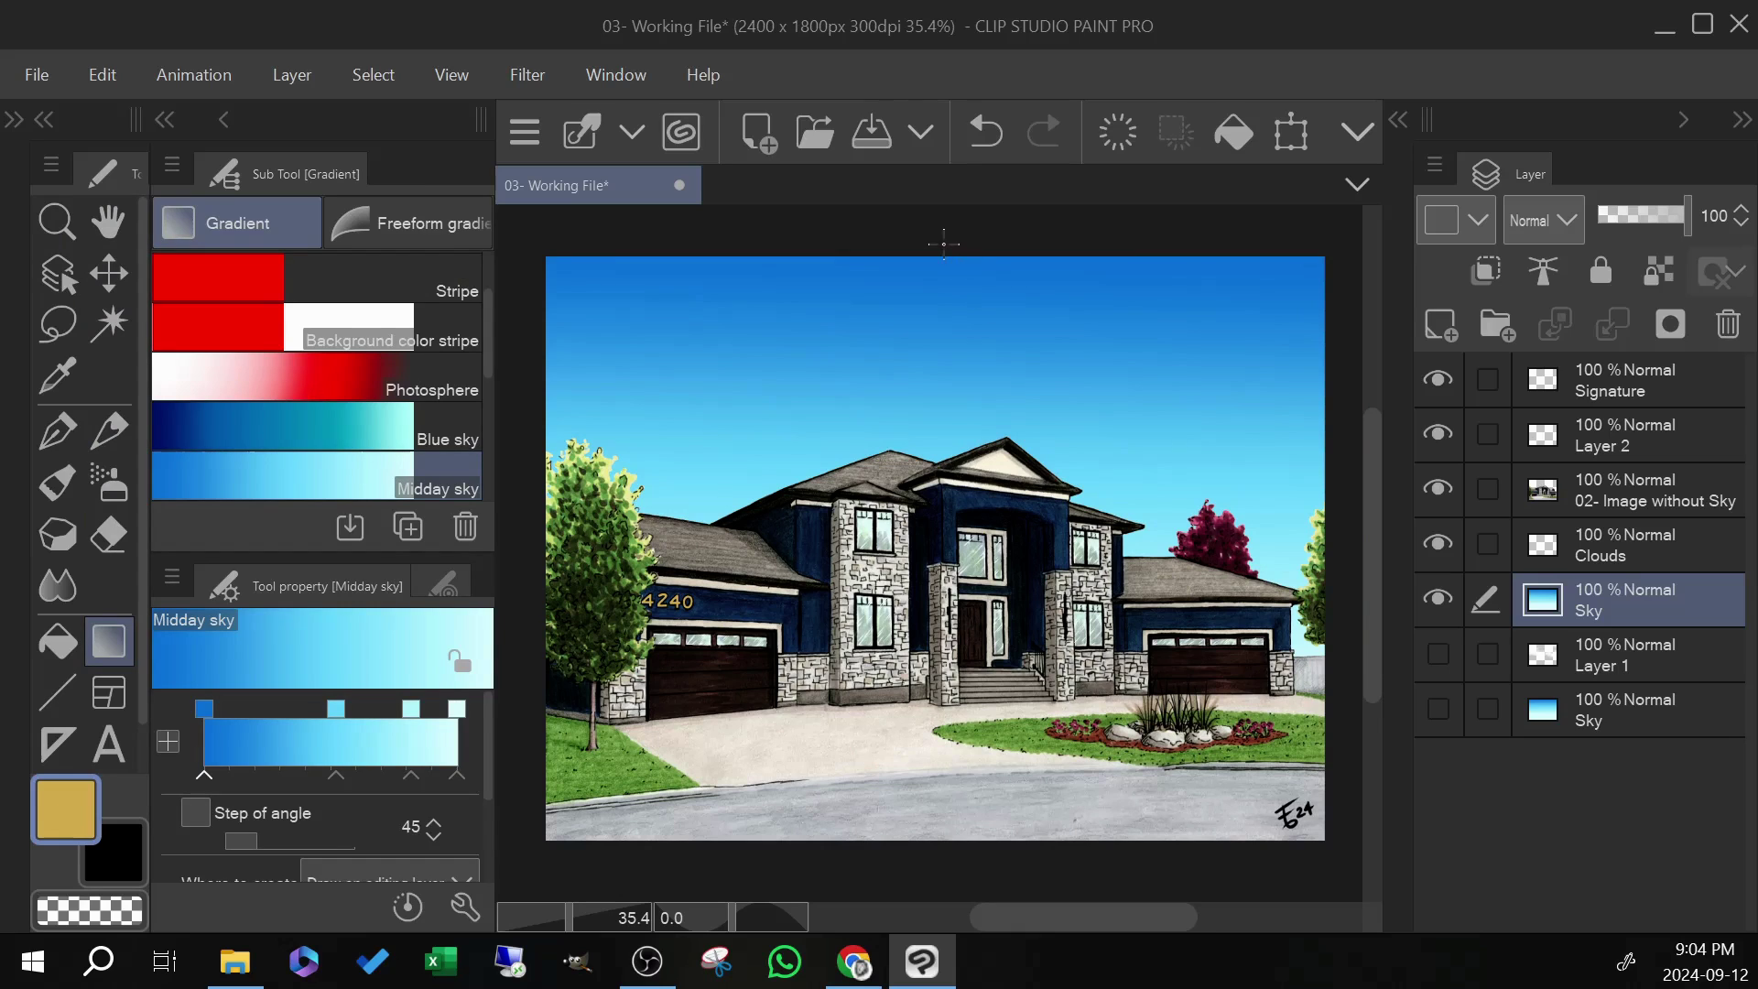
{"action": "left_click_drag", "start_coordinate": [942, 572], "coordinate": [945, 641]}
{"action": "left_click_drag", "start_coordinate": [938, 728], "coordinate": [938, 725]}
{"action": "left_click_drag", "start_coordinate": [925, 468], "coordinate": [938, 739]}
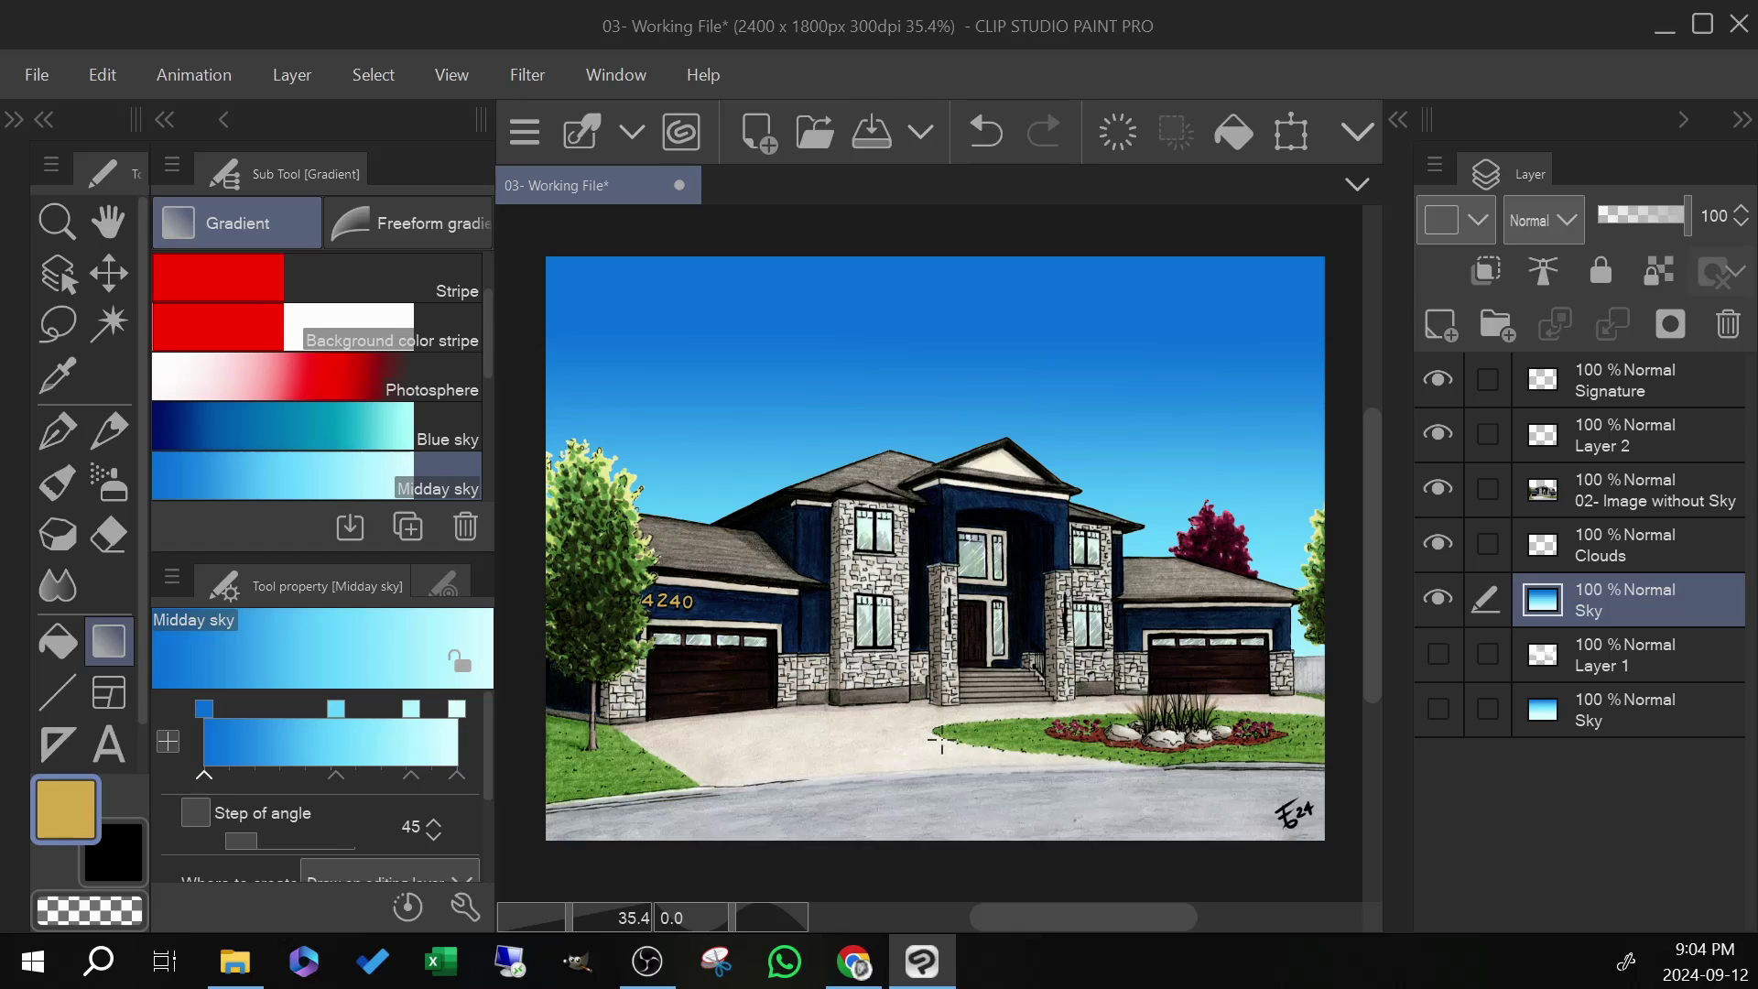
{"action": "left_click", "coordinate": [1635, 549]}
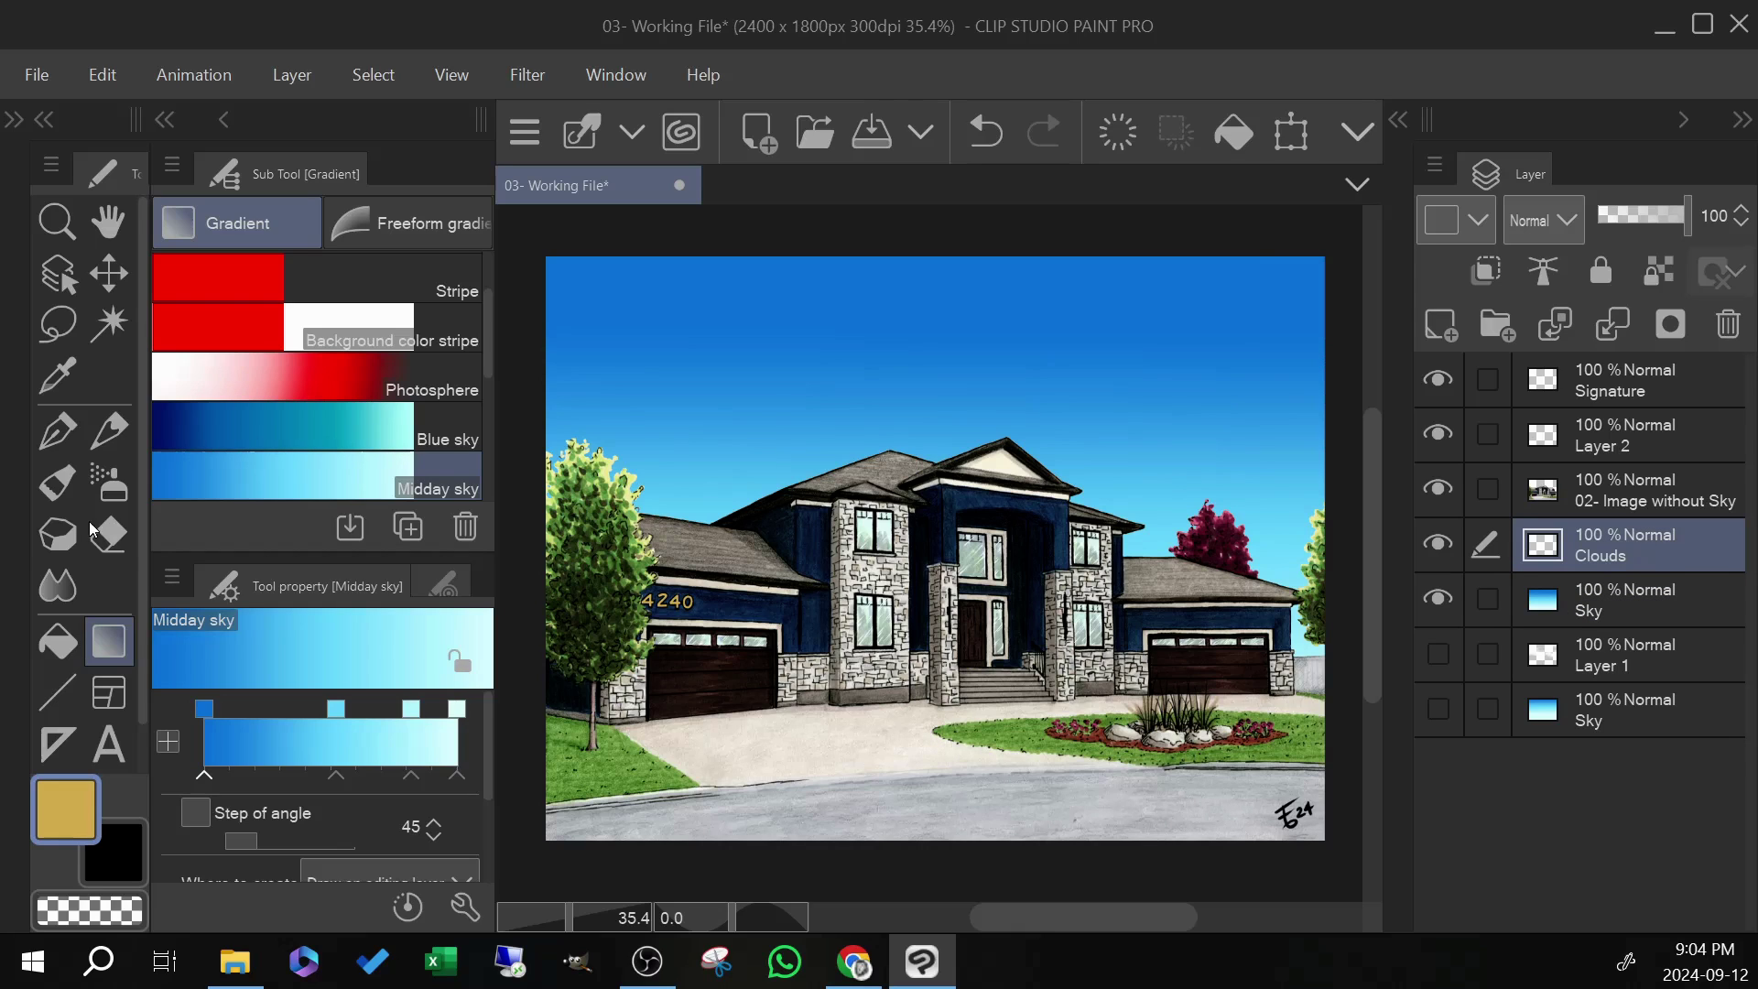
Choose the Cloud sub tool from the Decoration tool's Background group, at size 335.0
{"action": "left_click", "coordinate": [59, 542]}
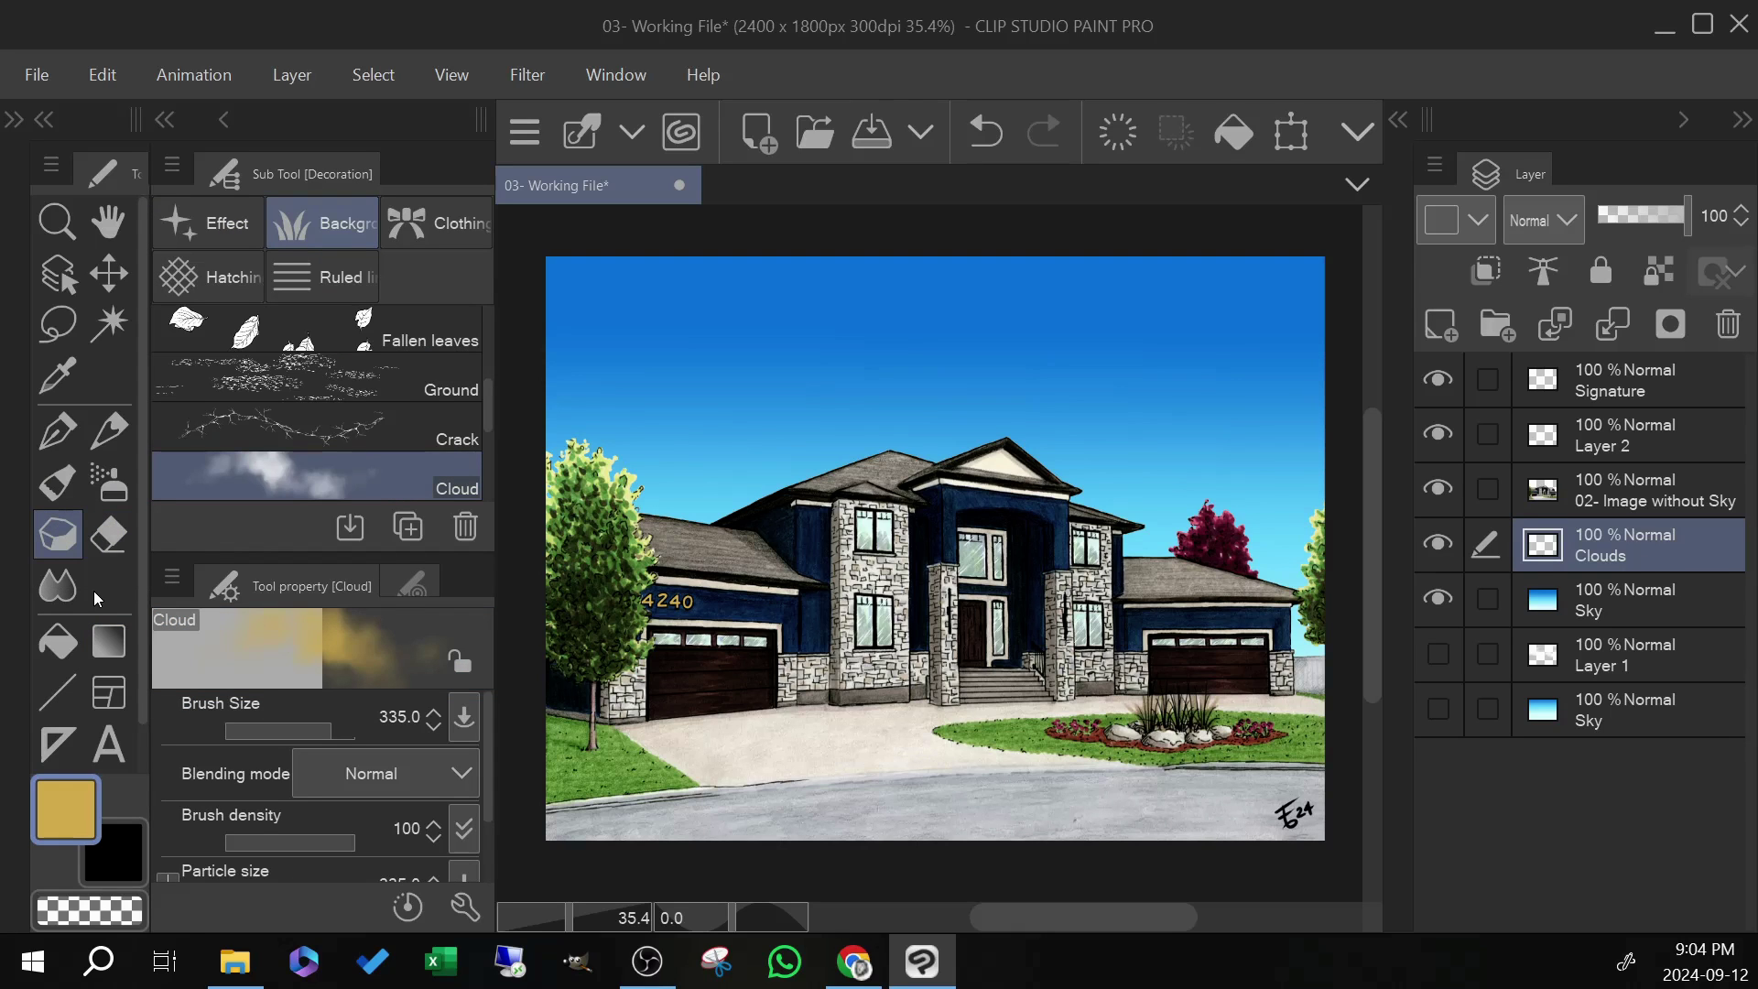
{"action": "left_click_drag", "start_coordinate": [315, 560], "coordinate": [315, 627]}
{"action": "mouse_move", "coordinate": [486, 421]}
{"action": "left_mouse_down"}
{"action": "mouse_move", "coordinate": [496, 311]}
{"action": "mouse_move", "coordinate": [481, 450]}
{"action": "left_mouse_up"}
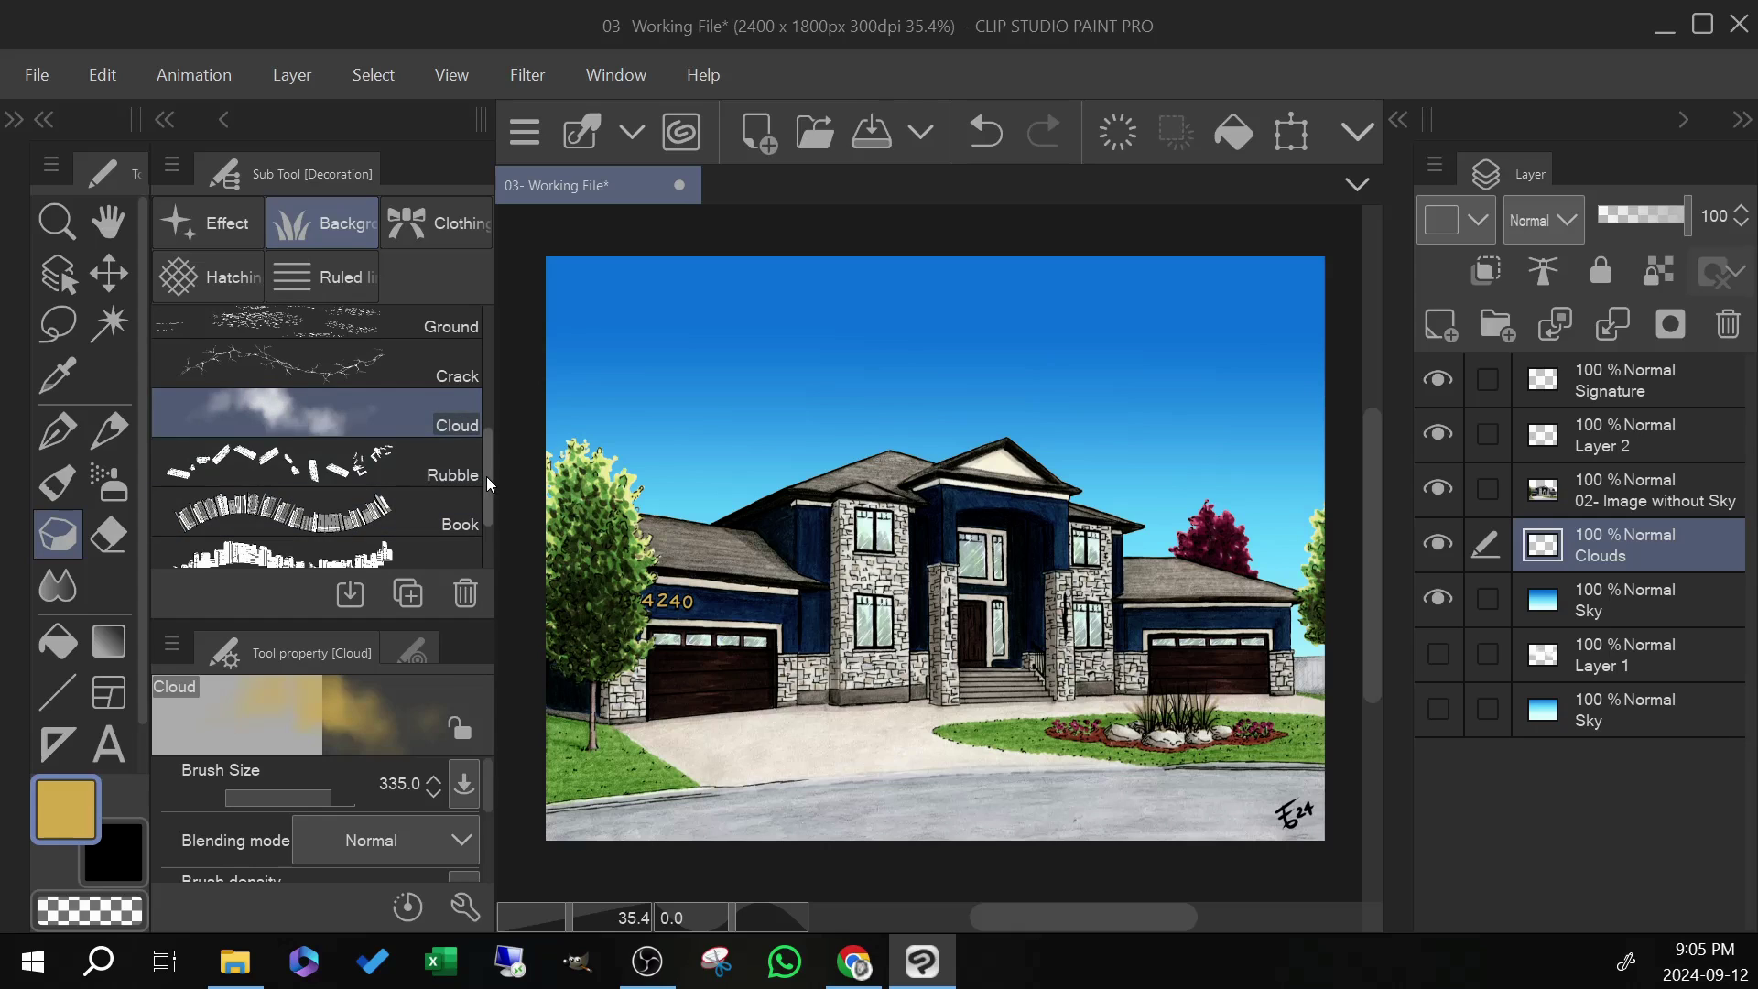
{"action": "left_click_drag", "start_coordinate": [485, 482], "coordinate": [474, 502]}
{"action": "left_click_drag", "start_coordinate": [335, 619], "coordinate": [335, 466]}
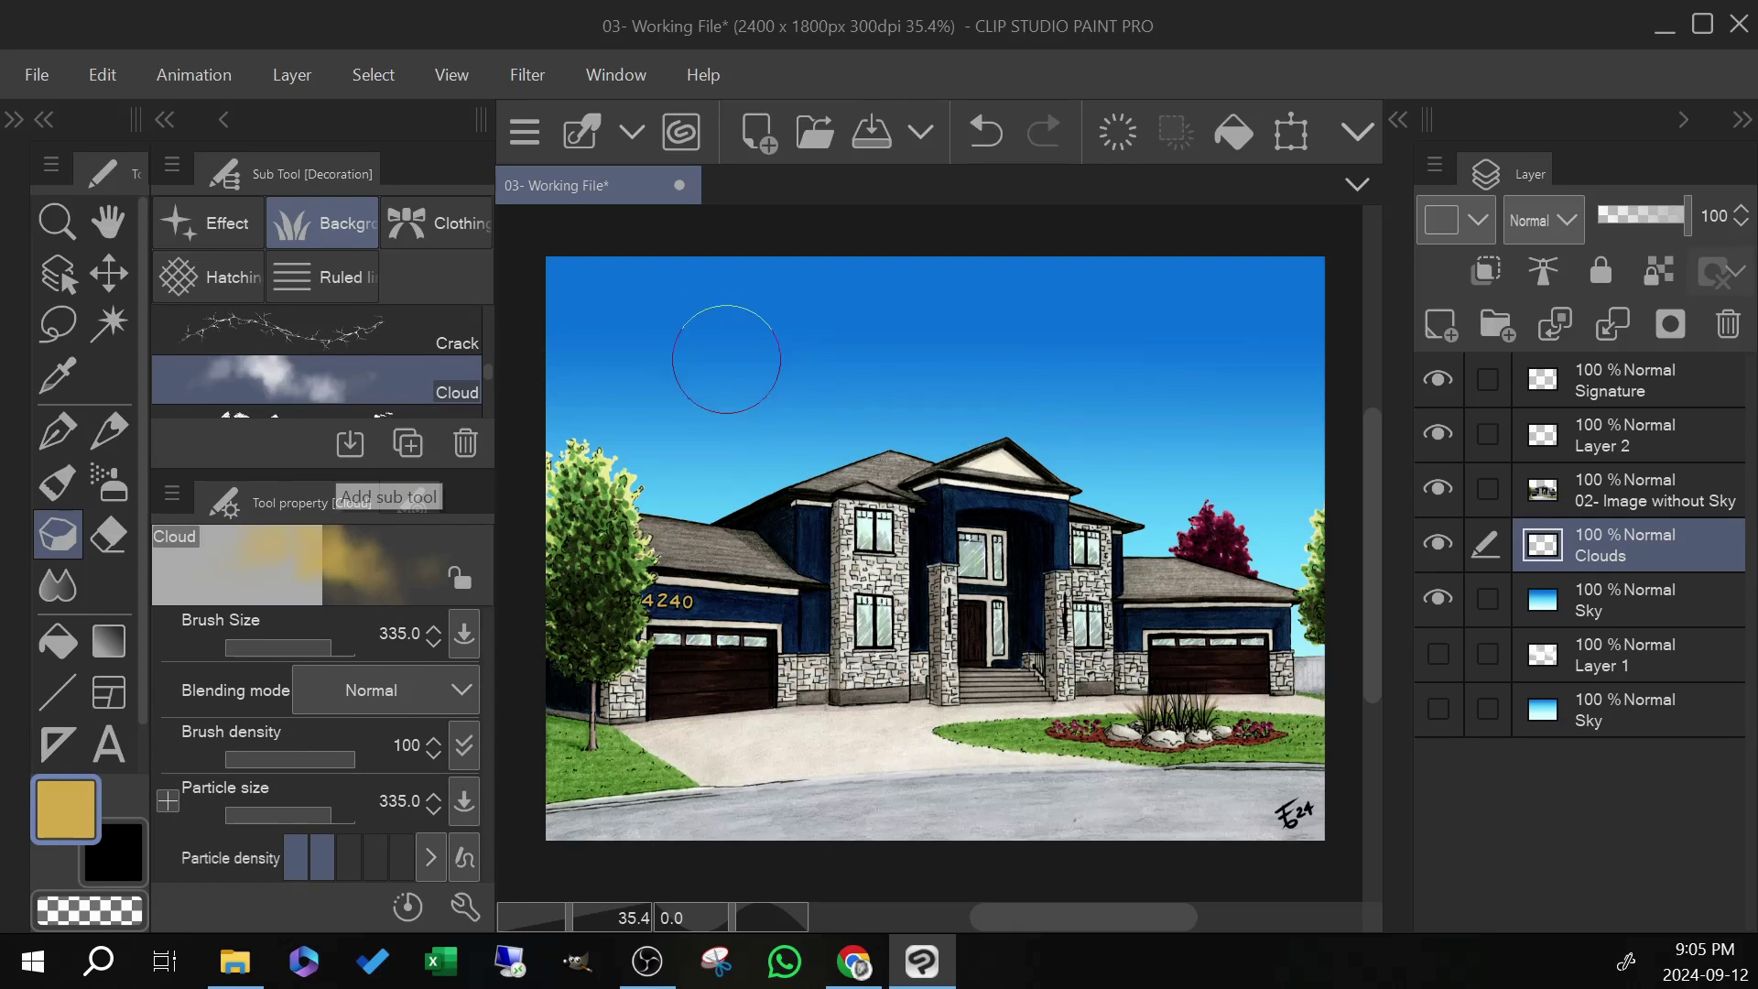
Set the drawing colour to a faintly blue-tinted near-white, F6FAFC
{"action": "left_click", "coordinate": [76, 810]}
{"action": "left_click_drag", "start_coordinate": [713, 396], "coordinate": [698, 392]}
{"action": "left_click_drag", "start_coordinate": [1236, 586], "coordinate": [1236, 606]}
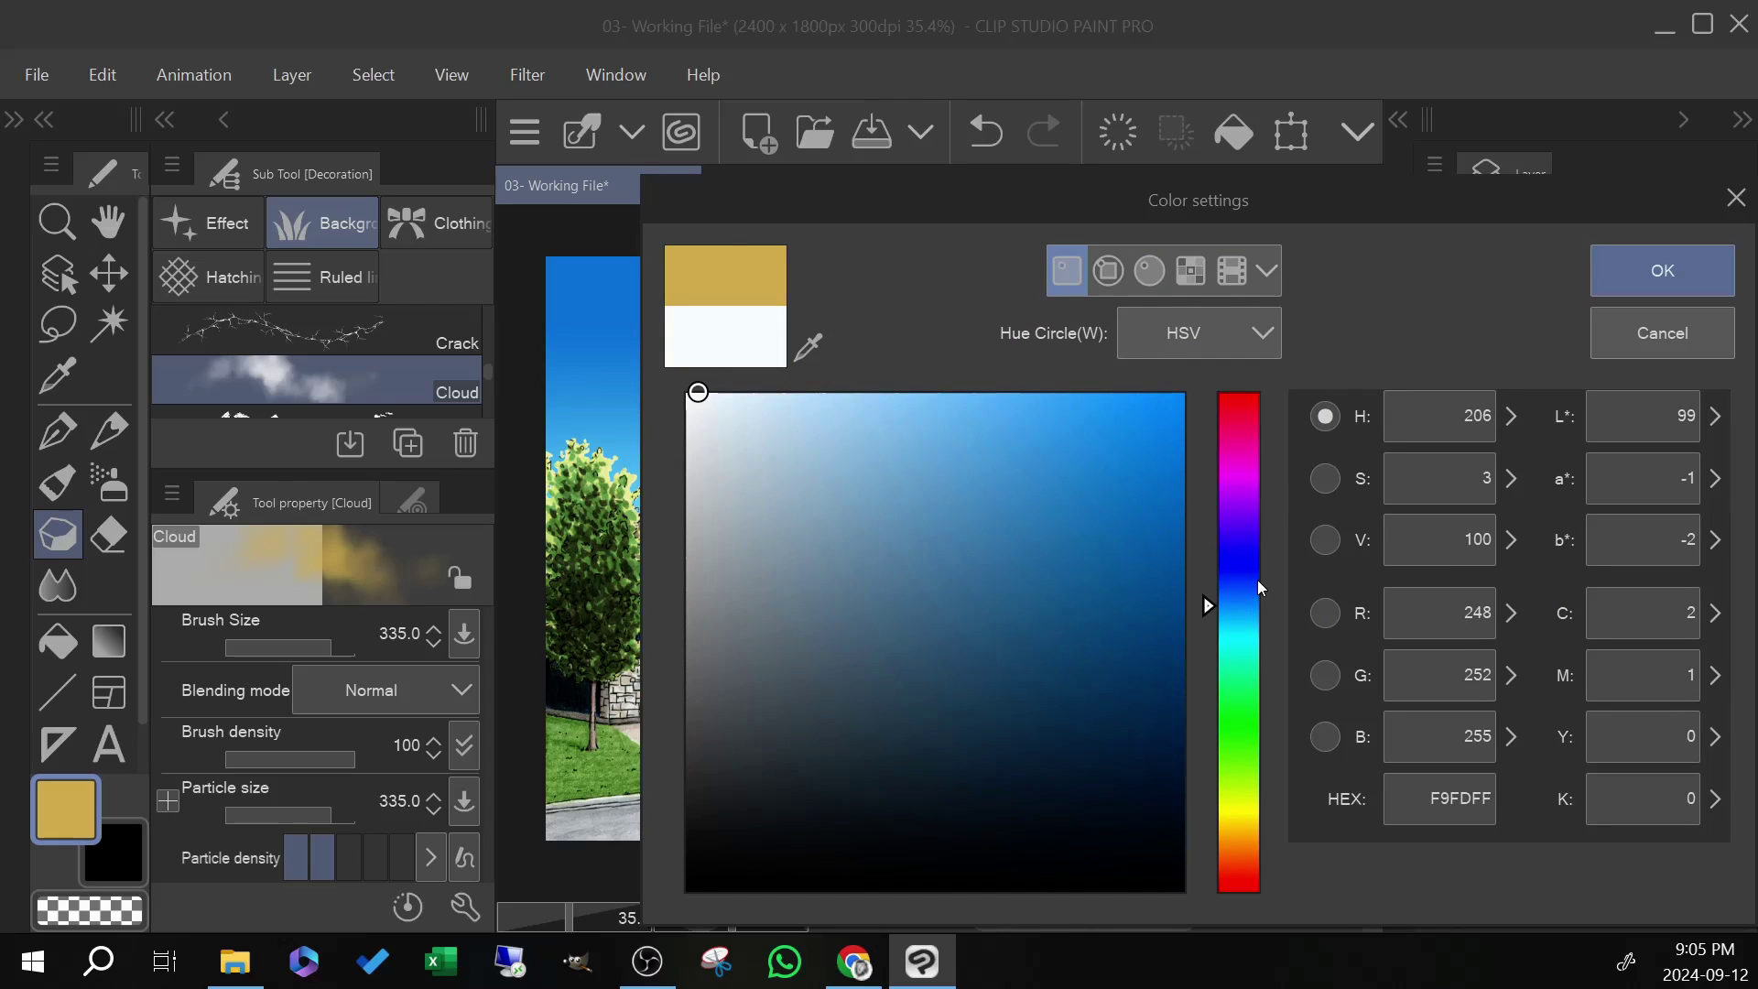
{"action": "left_click_drag", "start_coordinate": [707, 401], "coordinate": [697, 398]}
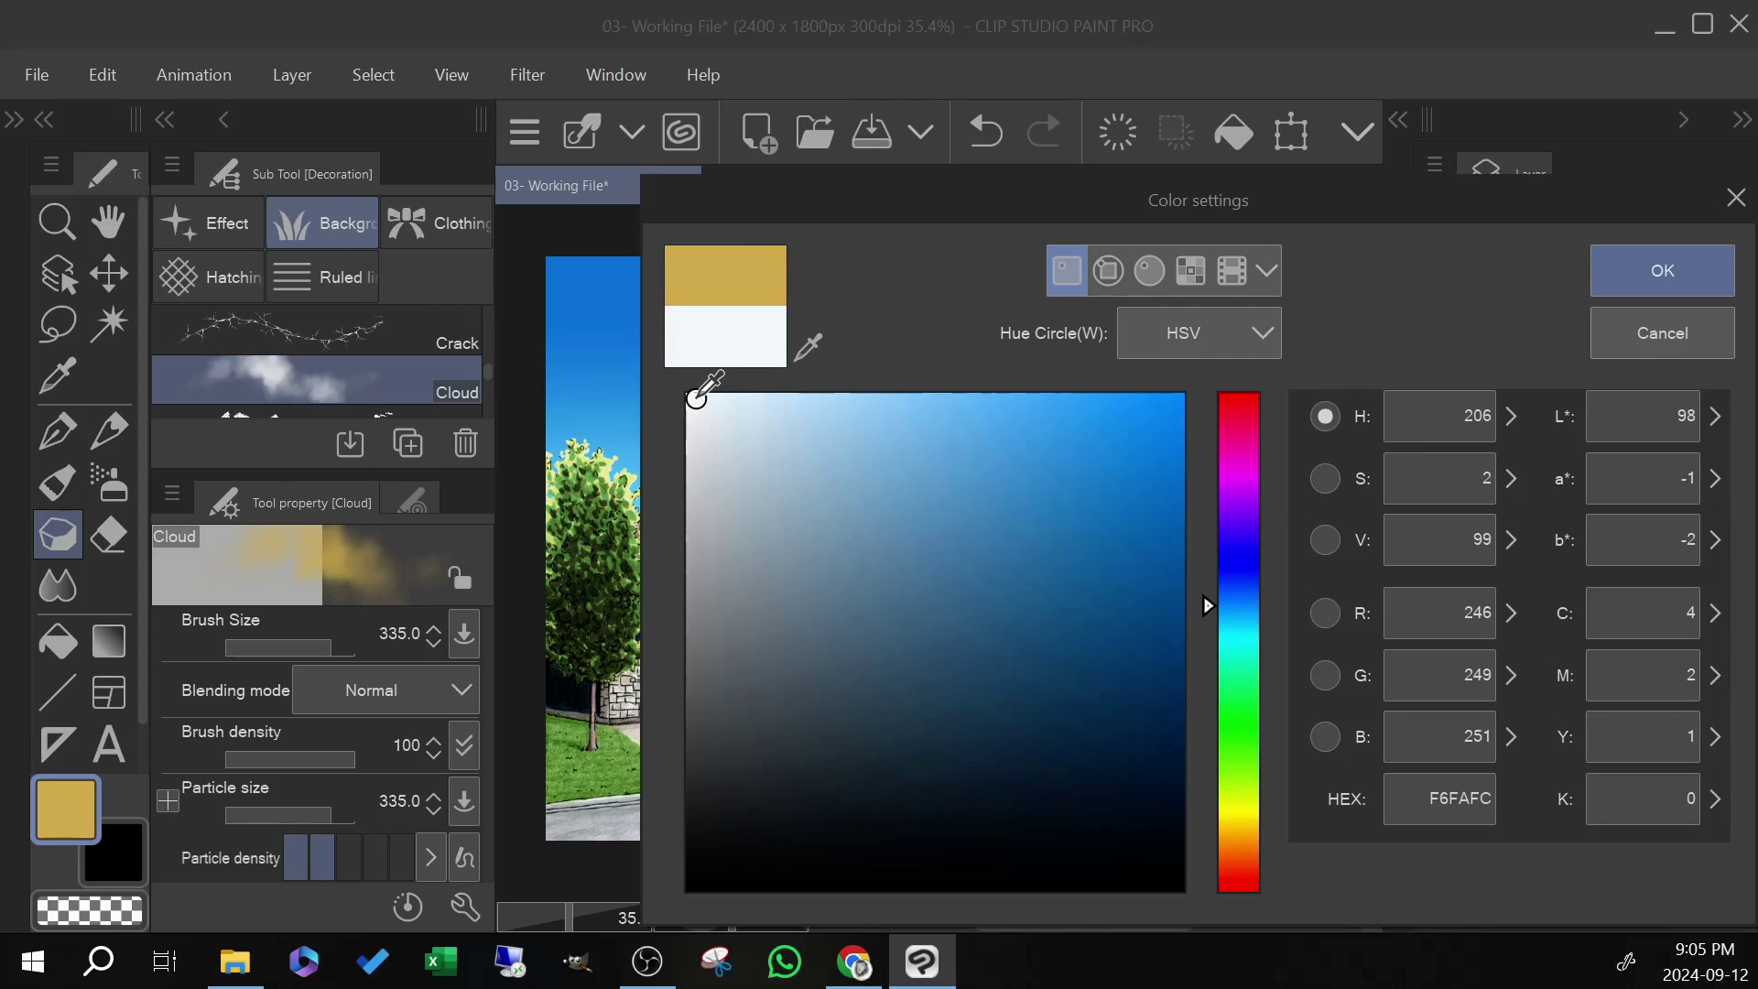
{"action": "left_click", "coordinate": [1640, 275]}
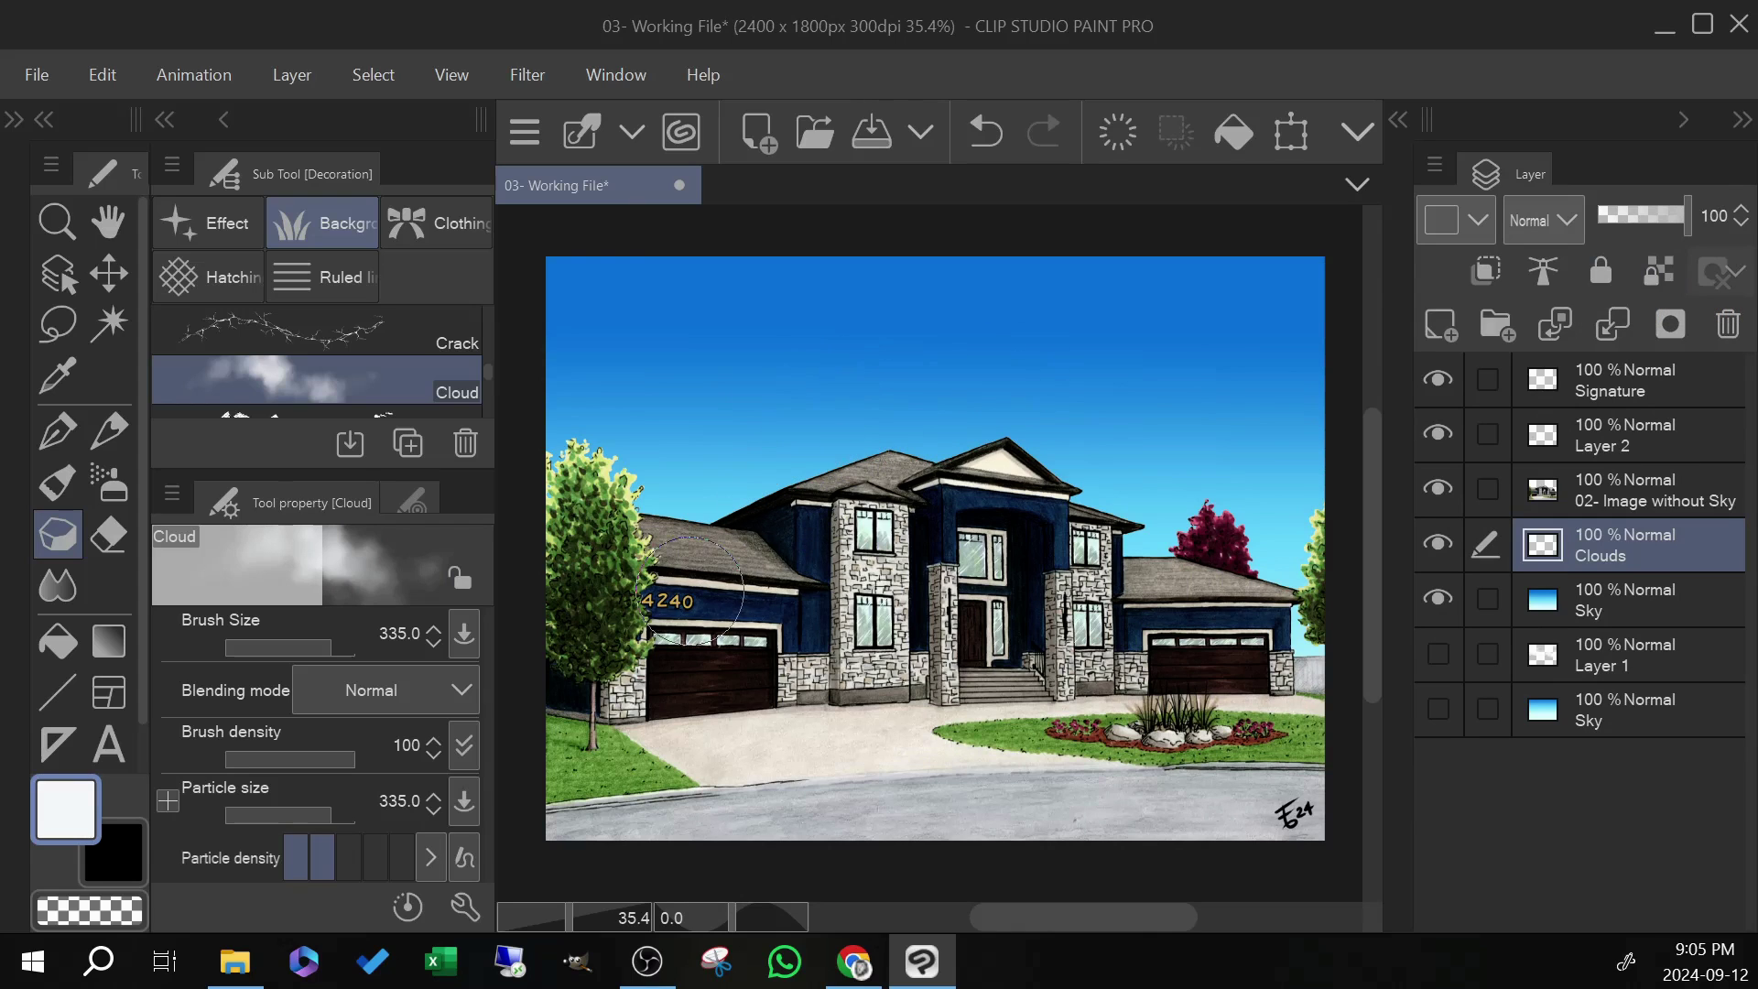
Try a cloud stroke, undo it, and raise the Cloud brush size to 462.3
{"action": "mouse_move", "coordinate": [598, 469]}
{"action": "left_mouse_down"}
{"action": "mouse_move", "coordinate": [745, 381]}
{"action": "mouse_move", "coordinate": [677, 422]}
{"action": "mouse_move", "coordinate": [1098, 333]}
{"action": "mouse_move", "coordinate": [1195, 332]}
{"action": "left_mouse_up"}
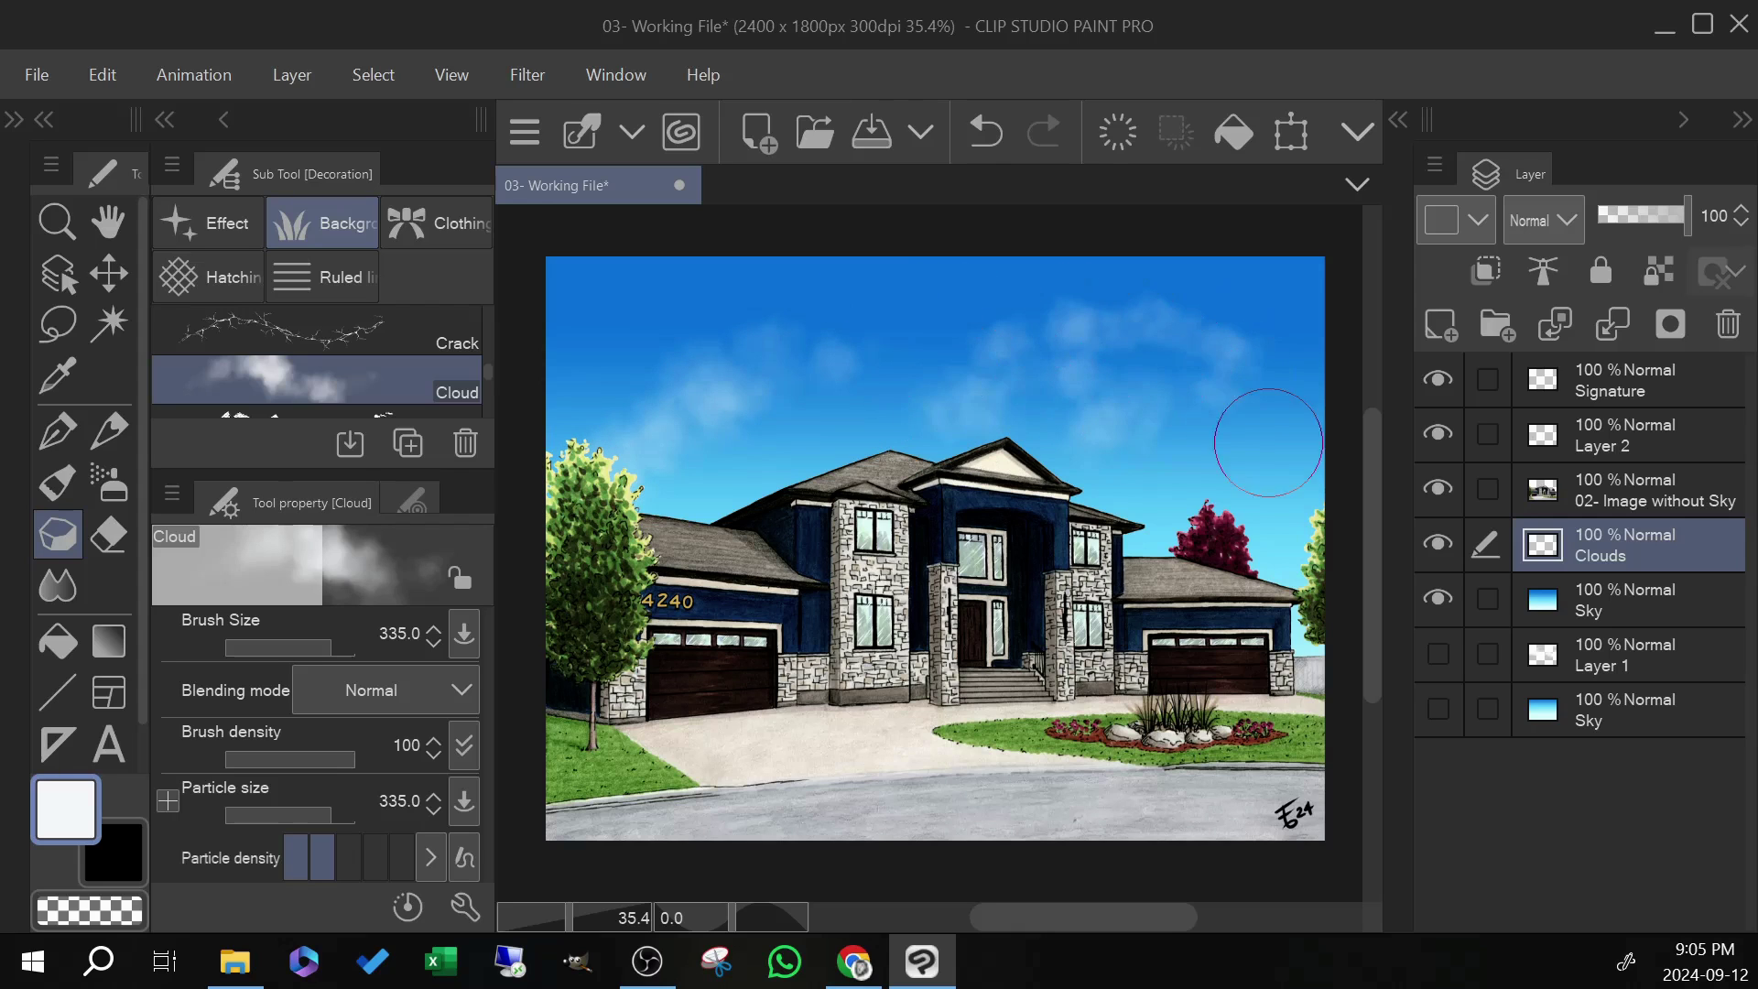
{"action": "key", "text": "ctrl+z"}
{"action": "key", "text": "ctrl+z"}
{"action": "key", "text": "ctrl+z"}
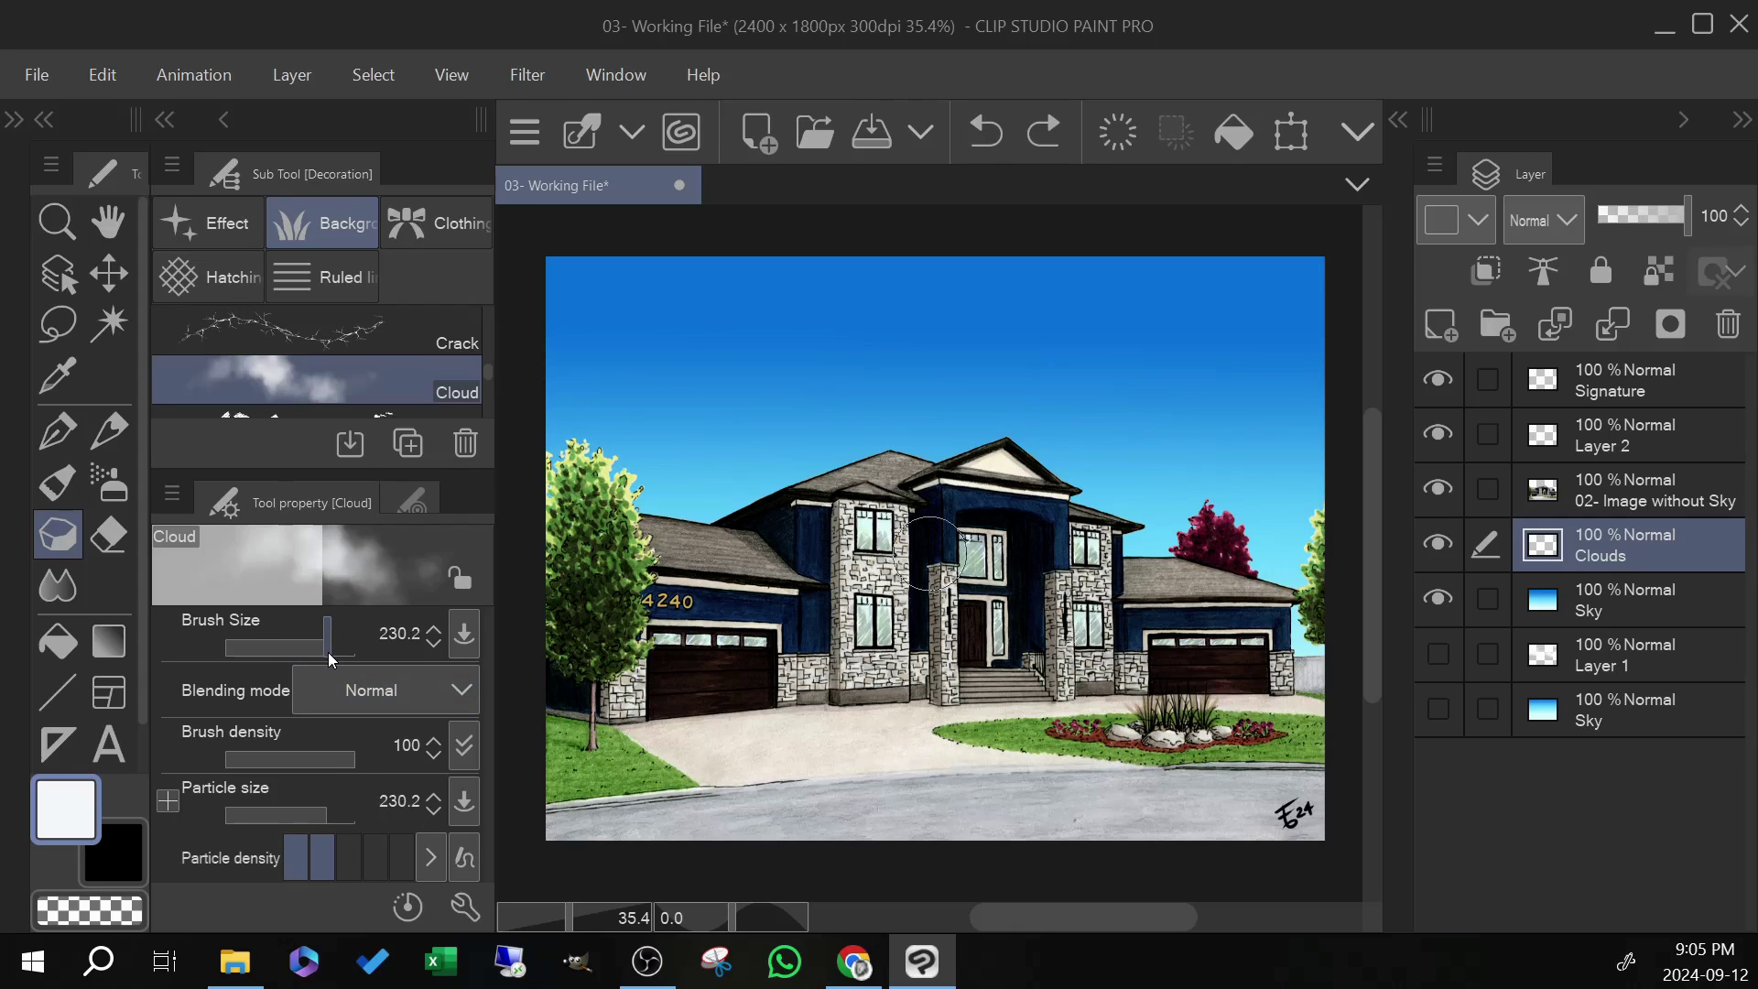
{"action": "left_click_drag", "start_coordinate": [331, 658], "coordinate": [341, 658]}
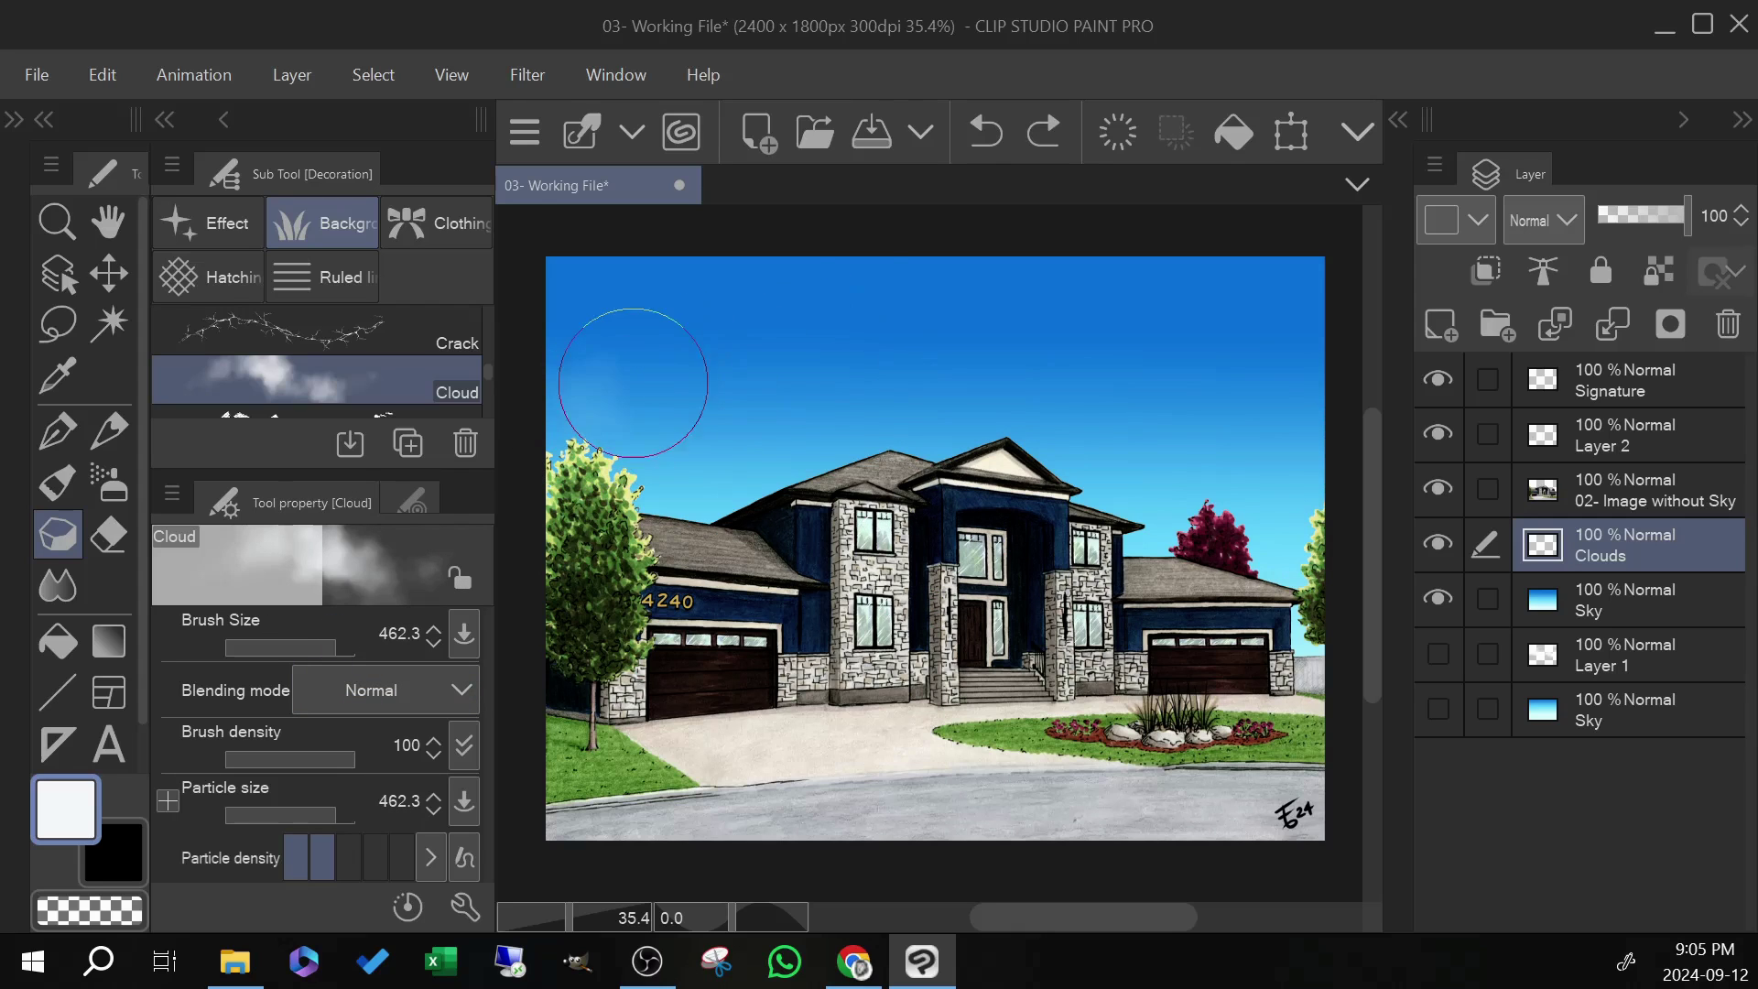
Paint soft white clouds across the upper-left, right and left sky areas
{"action": "mouse_move", "coordinate": [632, 383]}
{"action": "left_mouse_down"}
{"action": "mouse_move", "coordinate": [884, 288]}
{"action": "mouse_move", "coordinate": [654, 416]}
{"action": "mouse_move", "coordinate": [700, 435]}
{"action": "left_mouse_up"}
{"action": "mouse_move", "coordinate": [1295, 381]}
{"action": "left_mouse_down"}
{"action": "mouse_move", "coordinate": [1228, 446]}
{"action": "mouse_move", "coordinate": [1191, 527]}
{"action": "mouse_move", "coordinate": [1254, 512]}
{"action": "mouse_move", "coordinate": [1319, 559]}
{"action": "left_mouse_up"}
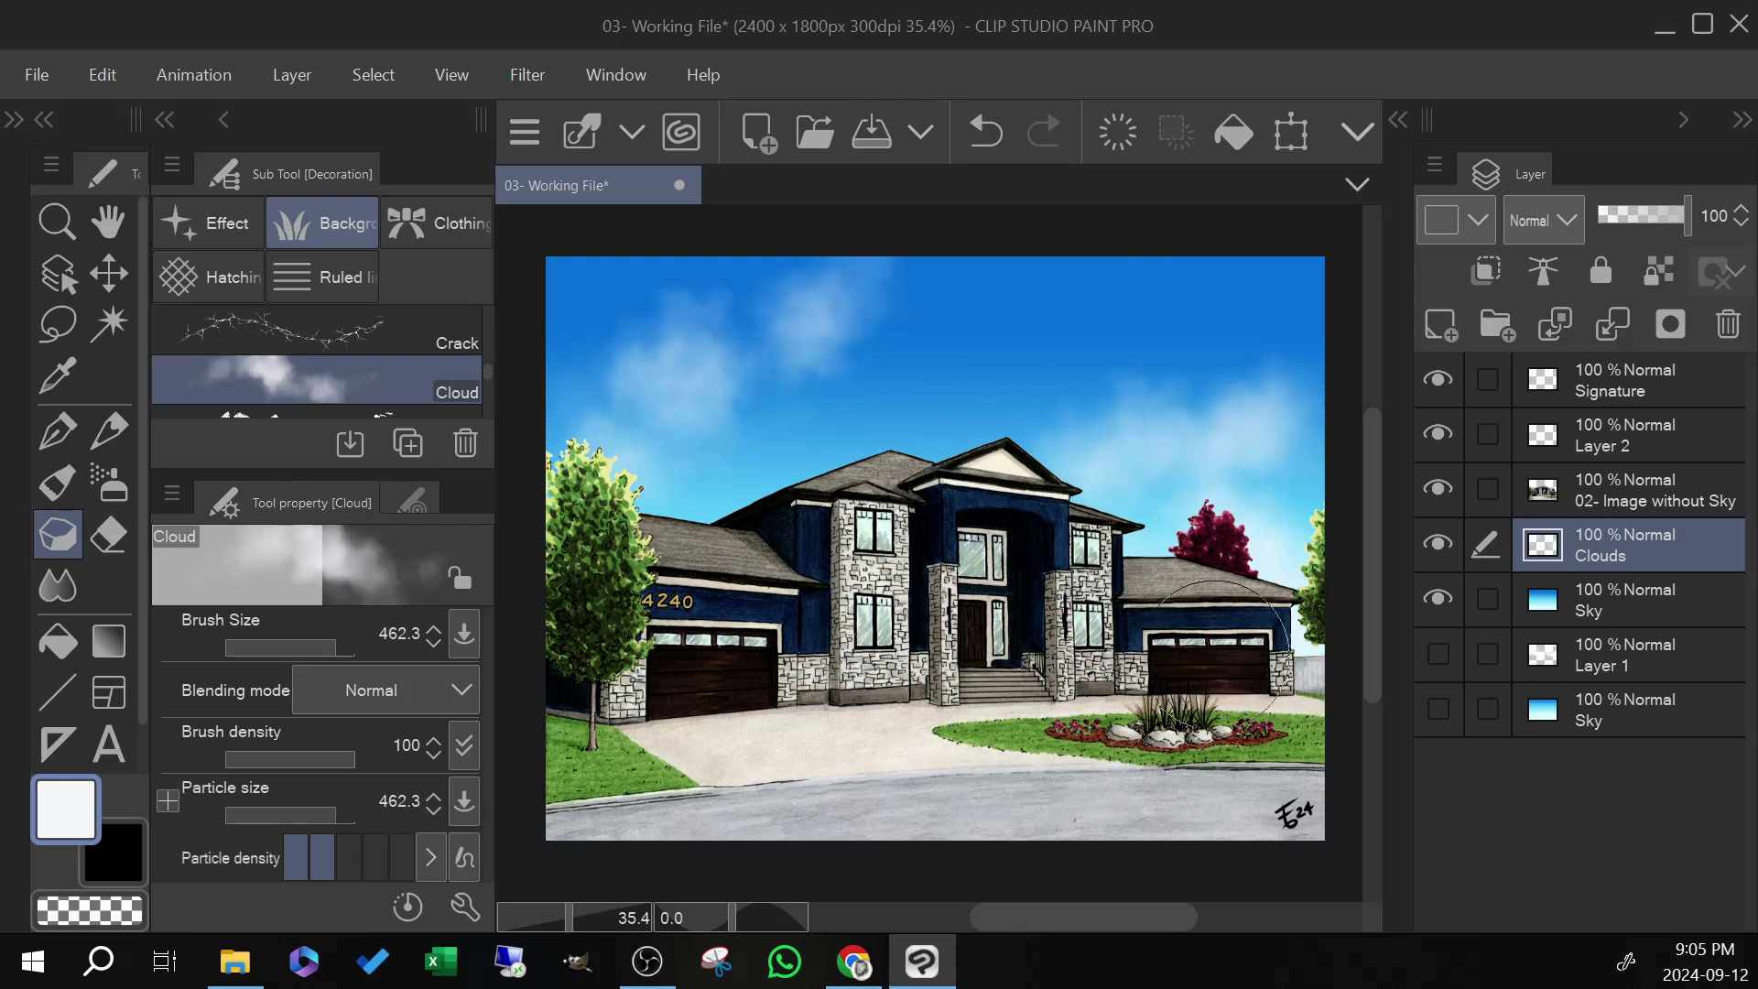
{"action": "mouse_move", "coordinate": [1221, 653]}
{"action": "left_mouse_down"}
{"action": "mouse_move", "coordinate": [1236, 405]}
{"action": "mouse_move", "coordinate": [1192, 405]}
{"action": "mouse_move", "coordinate": [1260, 440]}
{"action": "mouse_move", "coordinate": [1231, 424]}
{"action": "mouse_move", "coordinate": [1155, 458]}
{"action": "mouse_move", "coordinate": [1305, 456]}
{"action": "mouse_move", "coordinate": [1243, 482]}
{"action": "mouse_move", "coordinate": [1343, 520]}
{"action": "mouse_move", "coordinate": [1328, 401]}
{"action": "mouse_move", "coordinate": [1196, 403]}
{"action": "left_mouse_up"}
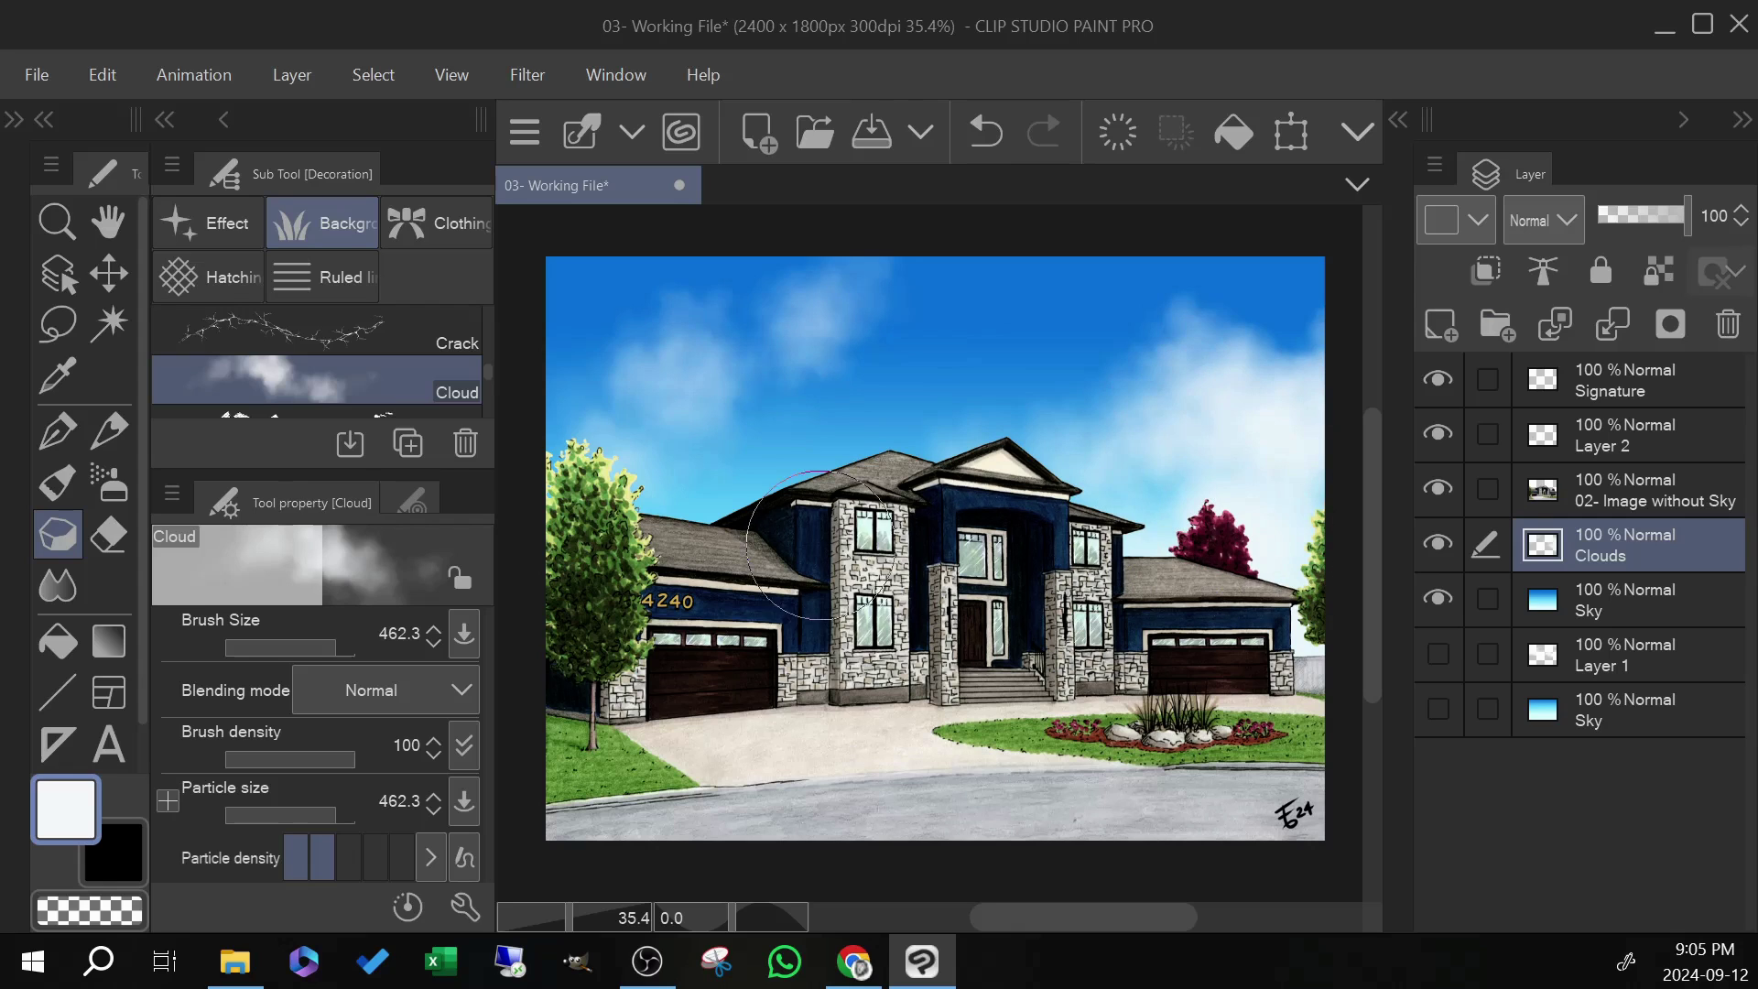
{"action": "left_click_drag", "start_coordinate": [580, 491], "coordinate": [753, 516]}
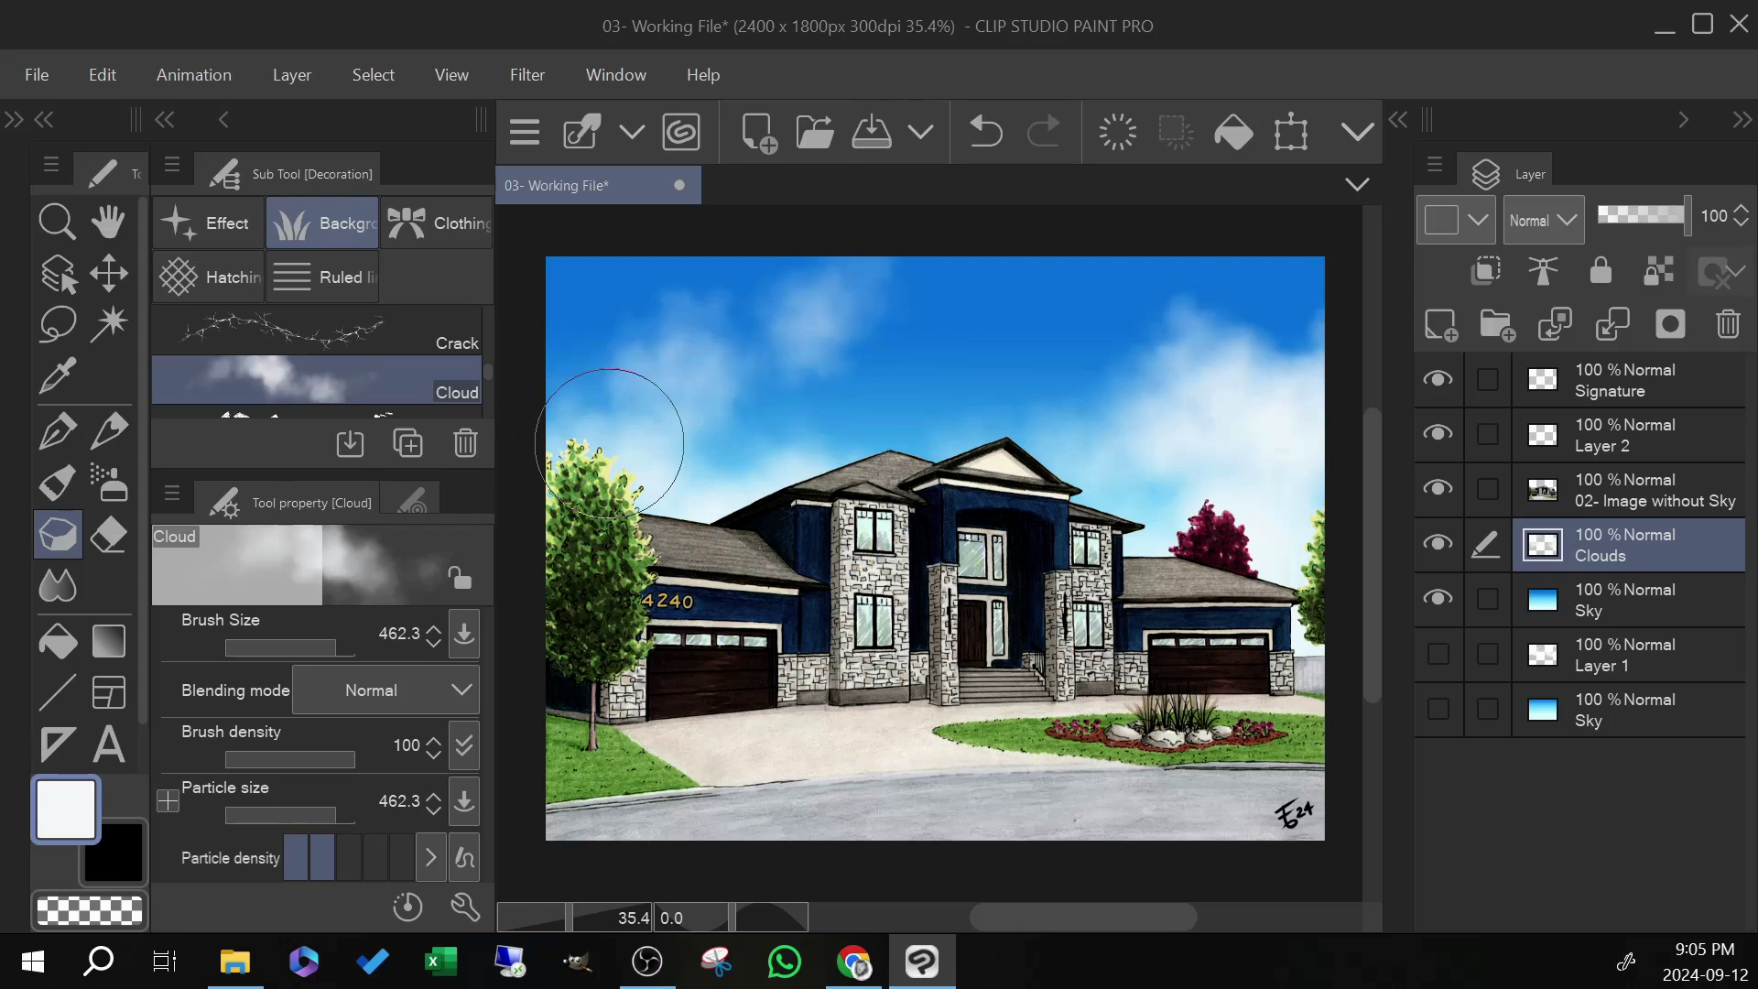
{"action": "mouse_move", "coordinate": [609, 443]}
{"action": "left_mouse_down"}
{"action": "mouse_move", "coordinate": [668, 373]}
{"action": "mouse_move", "coordinate": [903, 294]}
{"action": "mouse_move", "coordinate": [1236, 240]}
{"action": "left_mouse_up"}
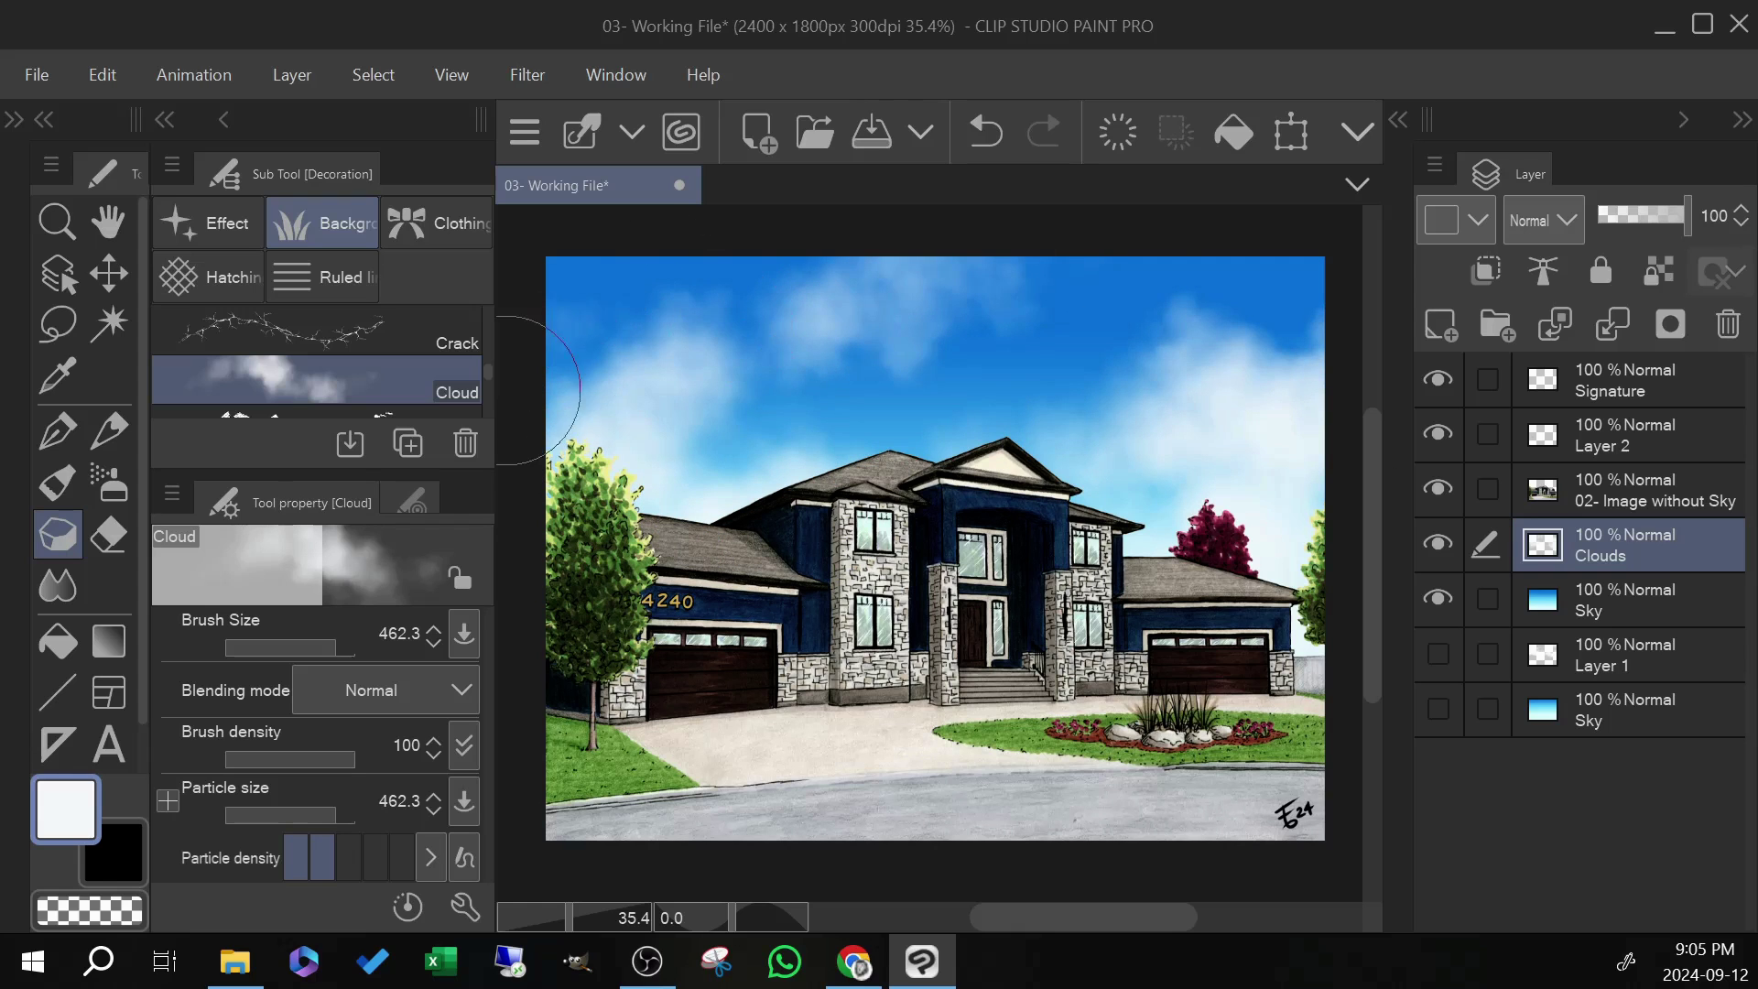
{"action": "mouse_move", "coordinate": [508, 389]}
{"action": "left_mouse_down"}
{"action": "mouse_move", "coordinate": [675, 334]}
{"action": "mouse_move", "coordinate": [568, 392]}
{"action": "mouse_move", "coordinate": [641, 476]}
{"action": "mouse_move", "coordinate": [865, 559]}
{"action": "left_mouse_up"}
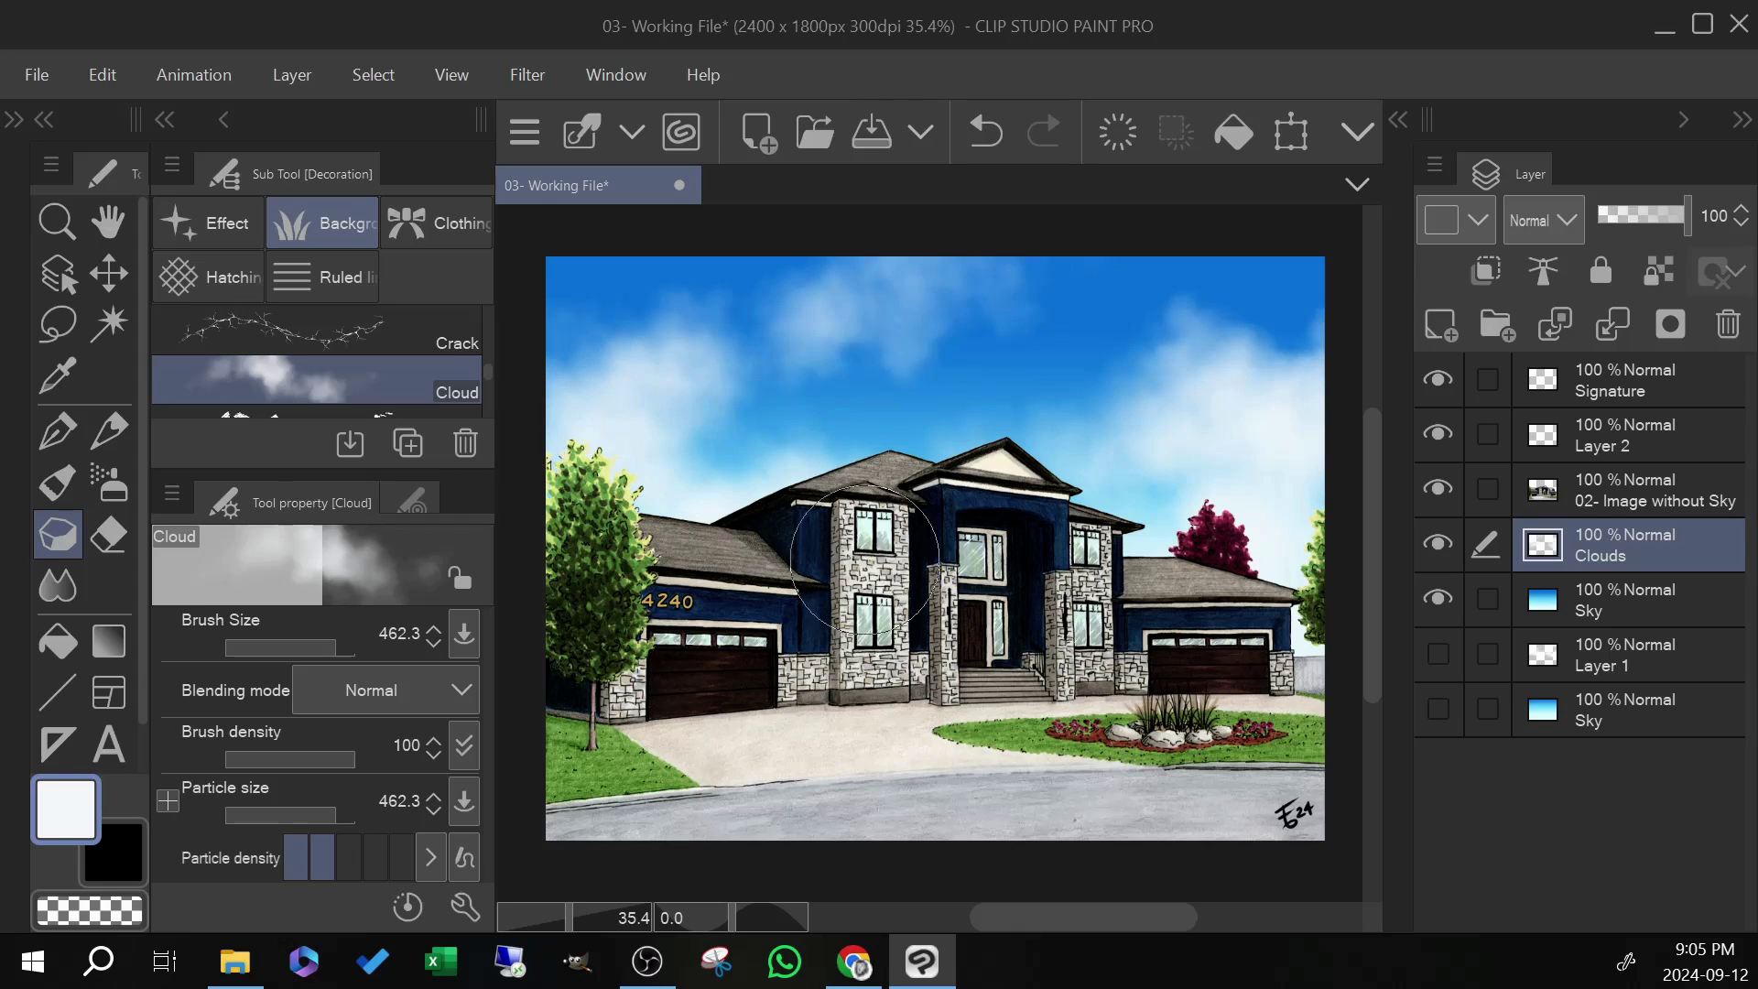
{"action": "mouse_move", "coordinate": [496, 266]}
{"action": "left_mouse_down"}
{"action": "mouse_move", "coordinate": [815, 260]}
{"action": "mouse_move", "coordinate": [753, 260]}
{"action": "left_mouse_up"}
{"action": "left_click_drag", "start_coordinate": [755, 440], "coordinate": [495, 440]}
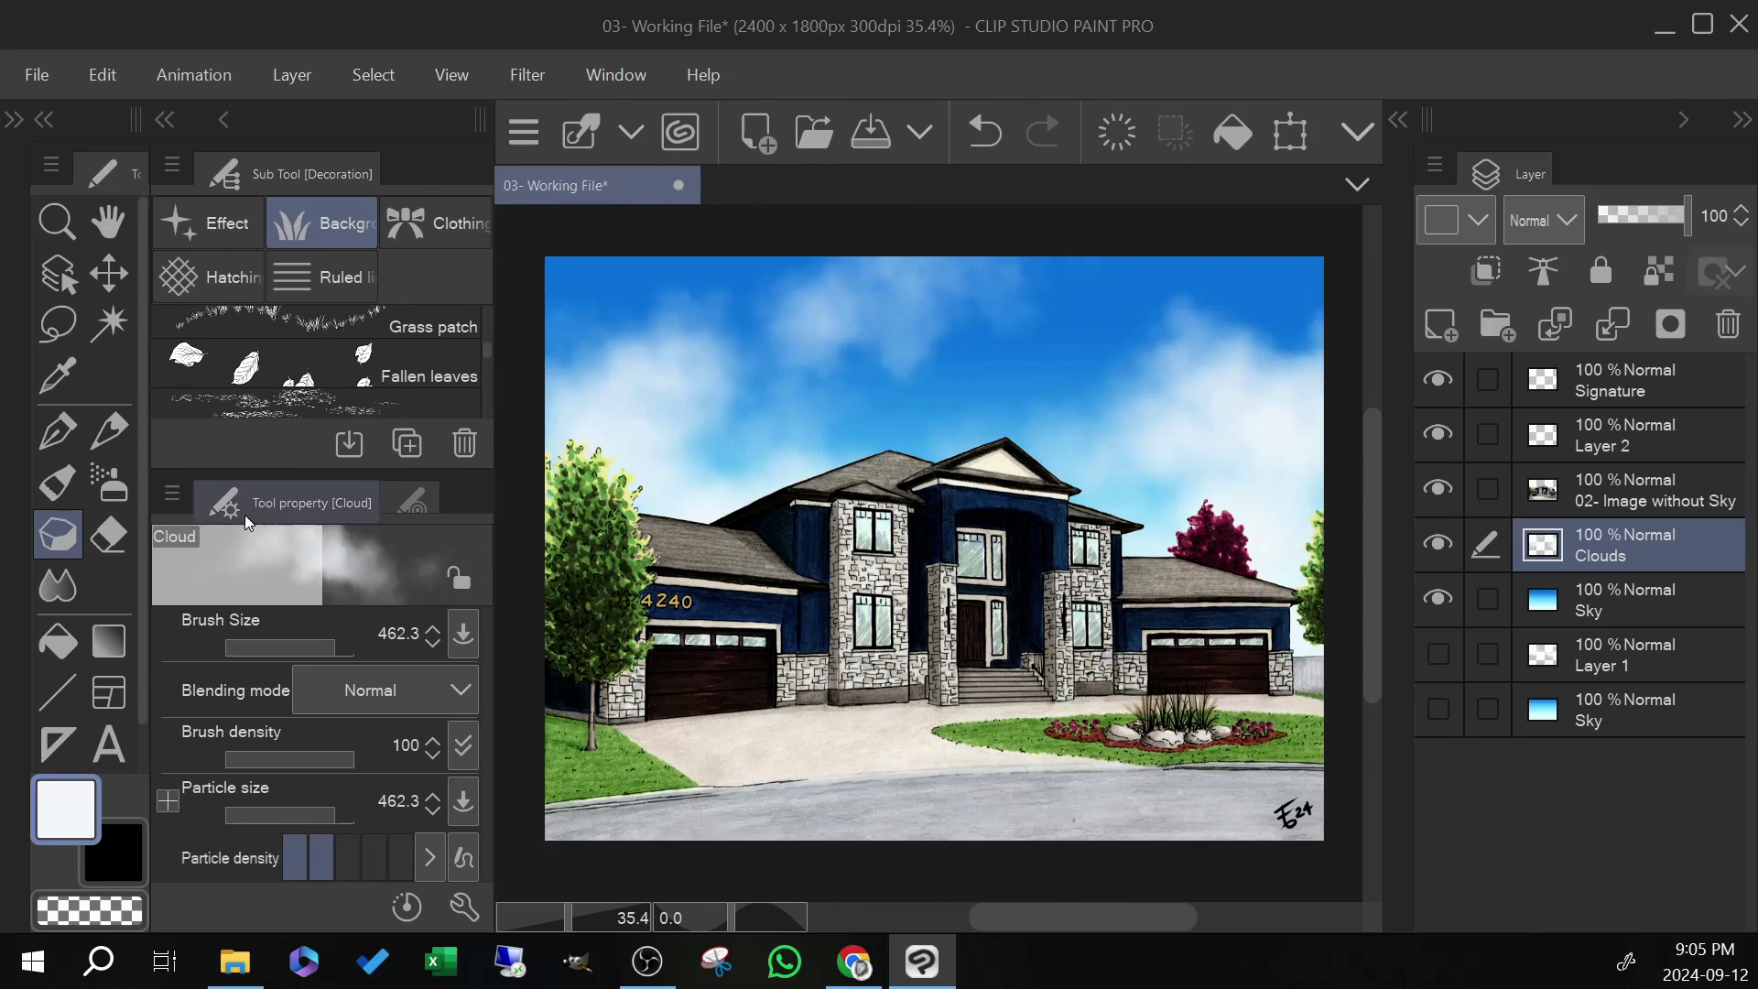